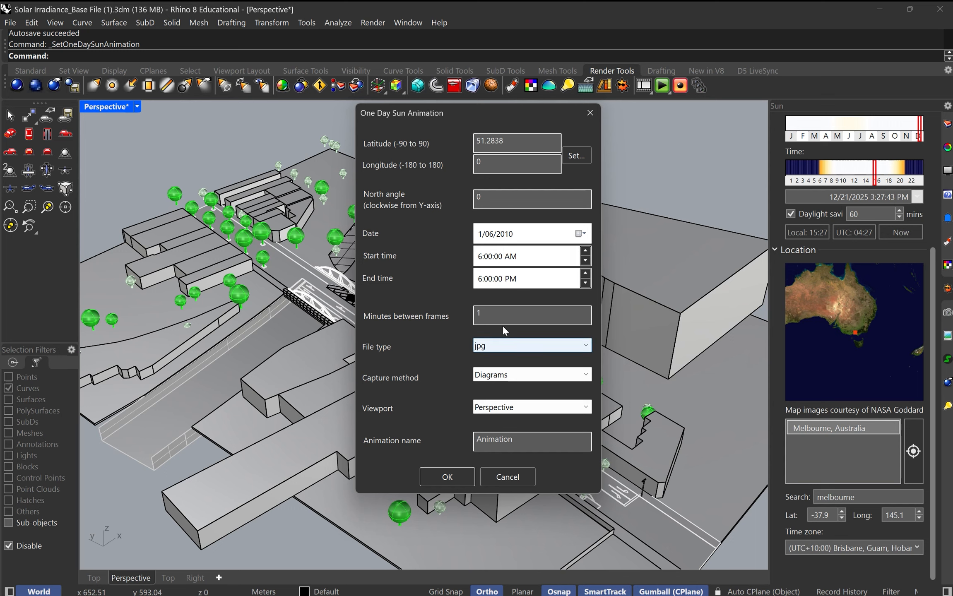
# Step: Set up the one-day sun animation with 5 minutes between frames and the Rendered capture method
pyautogui.doubleClick(511, 320)
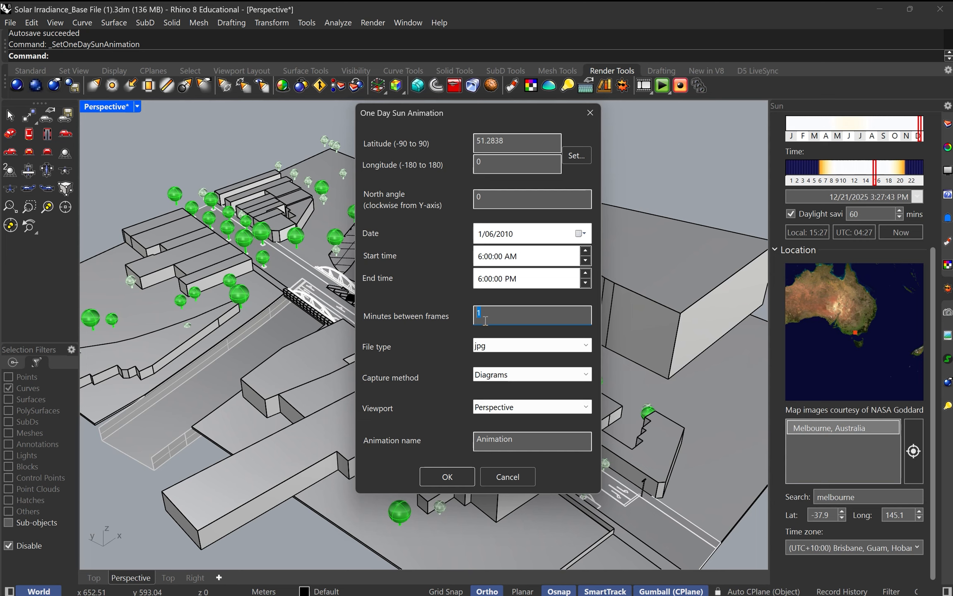
pyautogui.write('5')
pyautogui.click(504, 378)
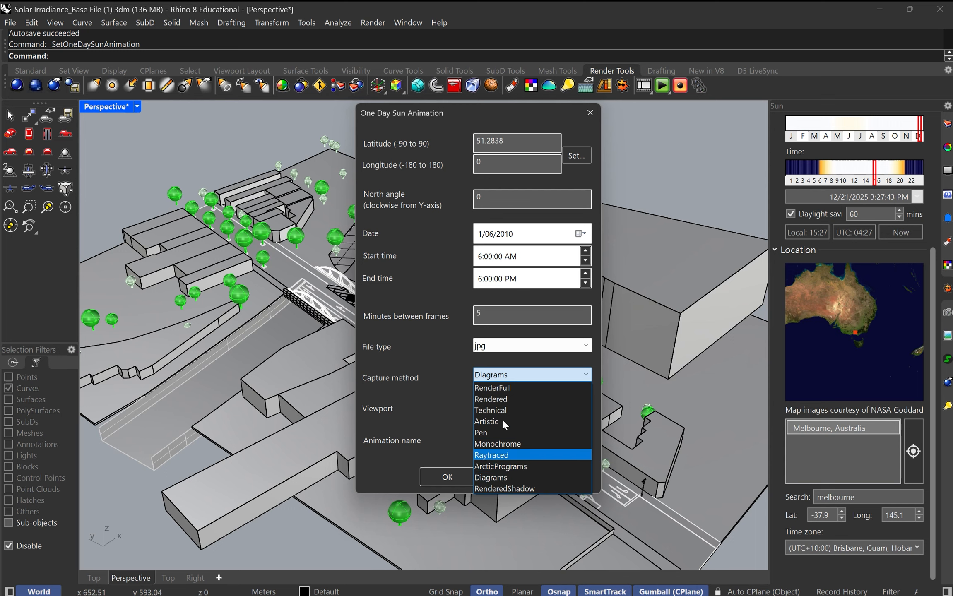
pyautogui.click(519, 399)
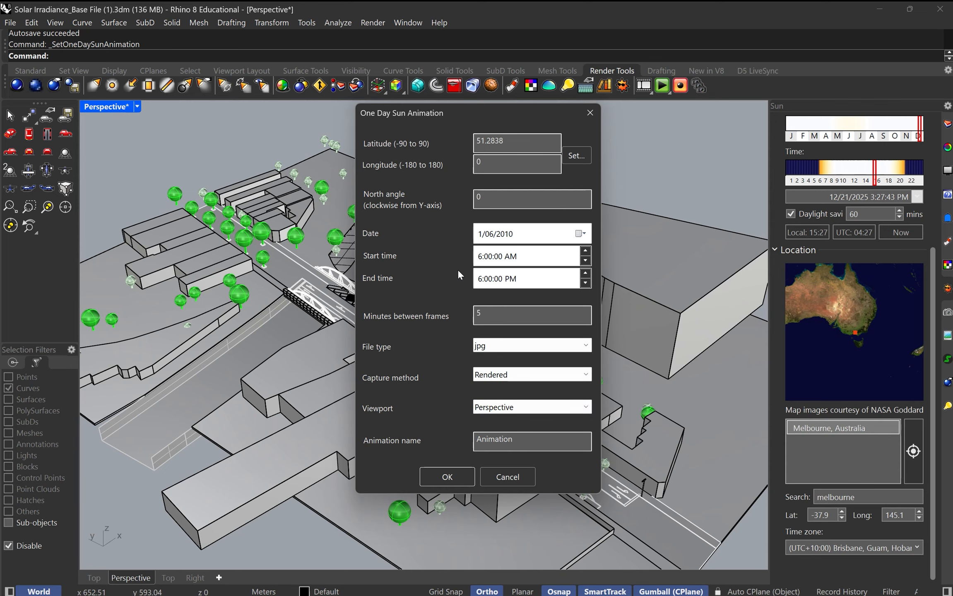
pyautogui.click(447, 477)
pyautogui.moveTo(548, 355)
pyautogui.mouseDown(button='right')
pyautogui.moveTo(527, 355)
pyautogui.moveTo(545, 363)
pyautogui.mouseUp(button='right')
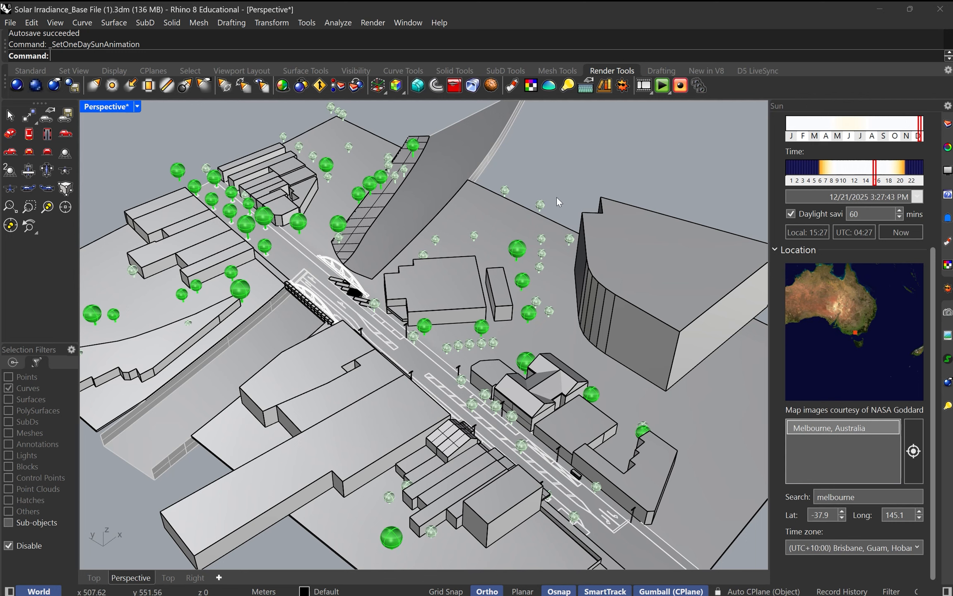
# Step: Check the date and time in the sun settings and preview the one-day sun animation
pyautogui.write('Sun')
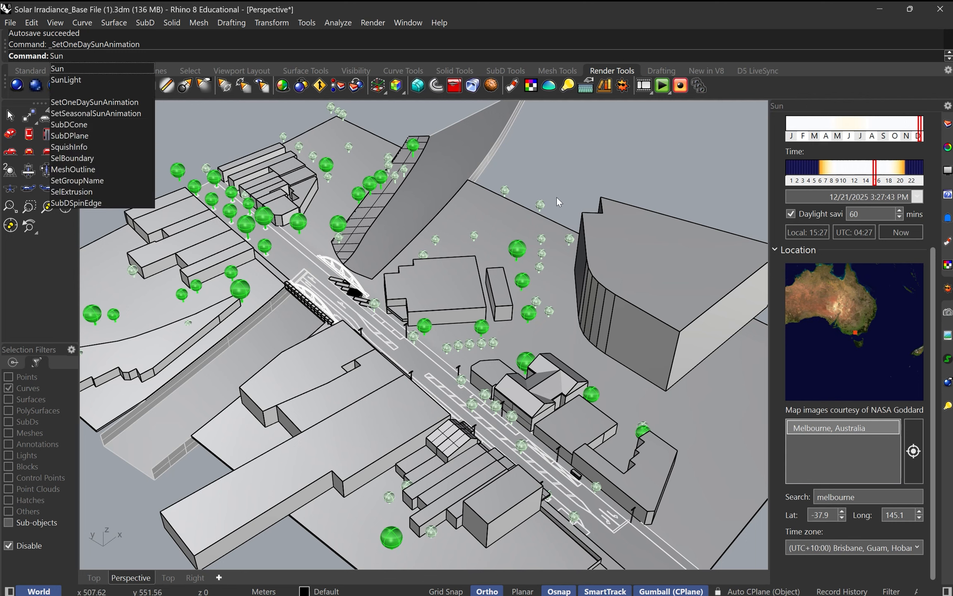
pyautogui.press('Return')
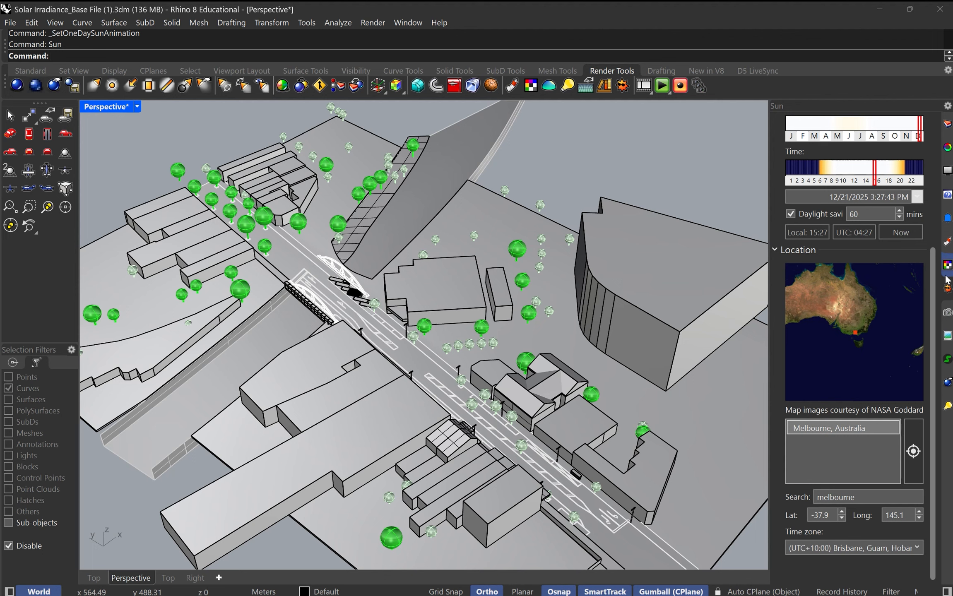
pyautogui.moveTo(935, 261); pyautogui.dragTo(935, 126)
pyautogui.scroll(-3, 922, 198)
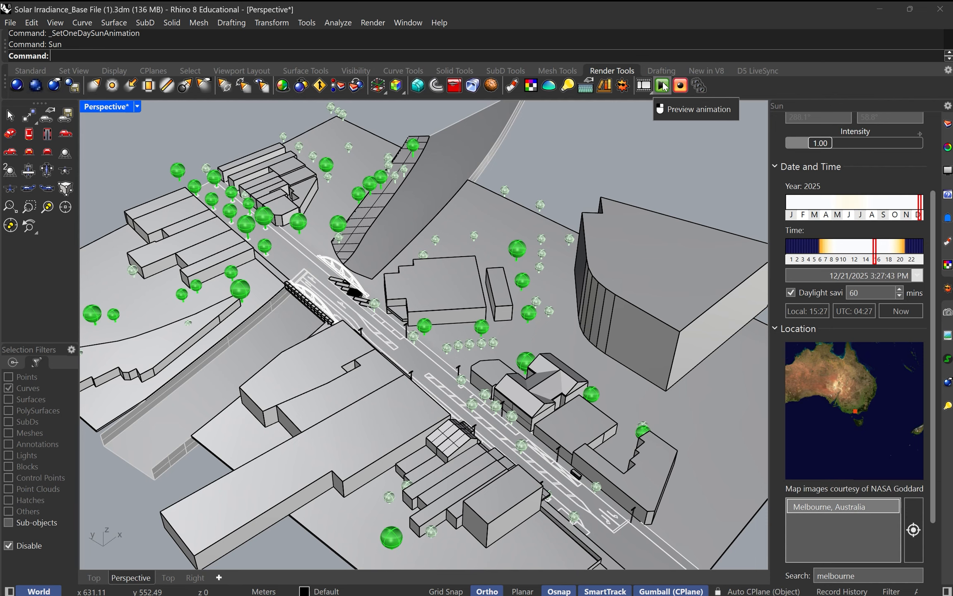
pyautogui.click(663, 87)
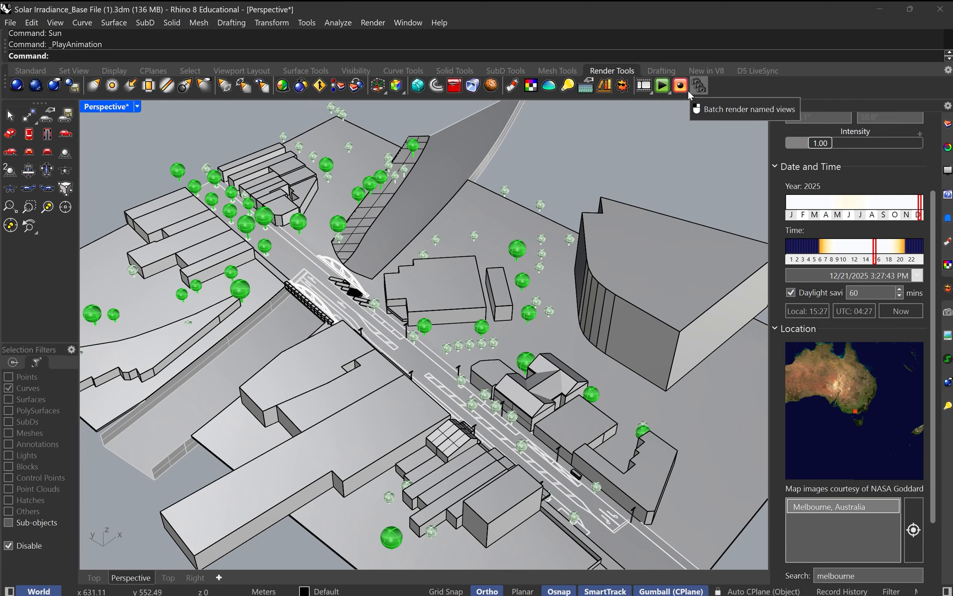
pyautogui.click(647, 91)
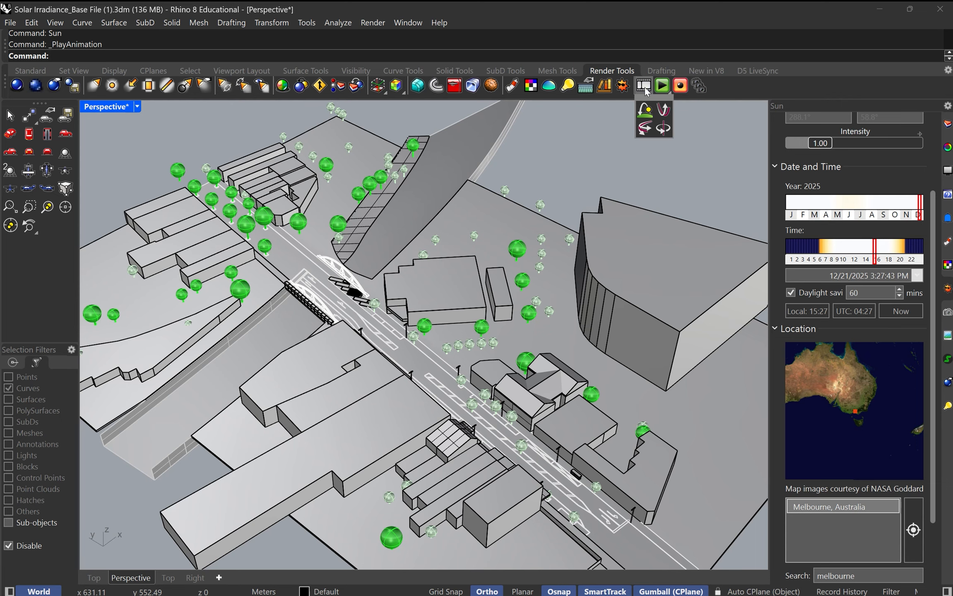
pyautogui.click(664, 110)
pyautogui.moveTo(553, 197); pyautogui.dragTo(418, 228, button='right')
pyautogui.scroll(-4, 418, 228)
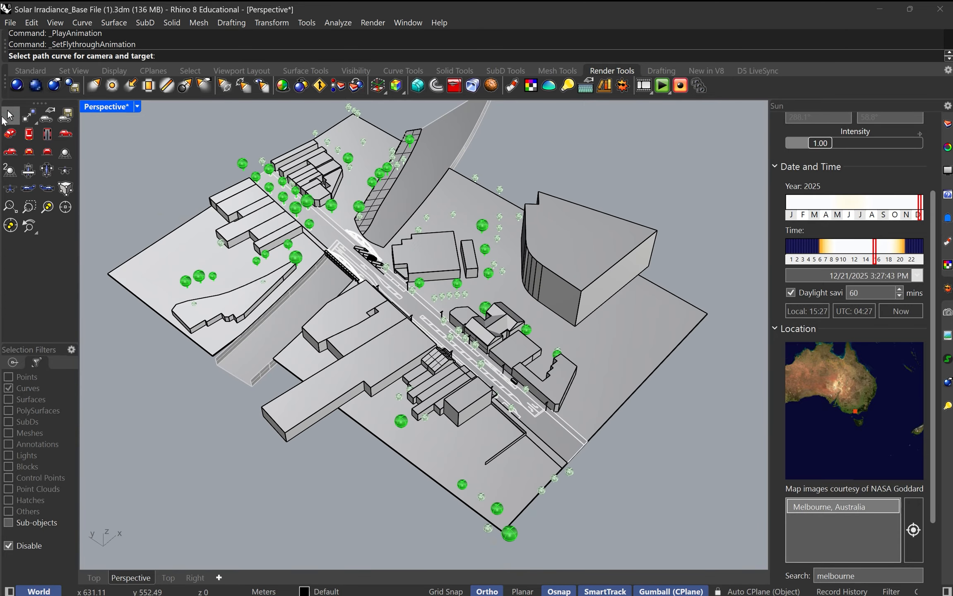
# Step: Draw a straight polyline along the main road, from beyond the site's front edge towards the arched bridge
pyautogui.click(31, 70)
pyautogui.click(46, 115)
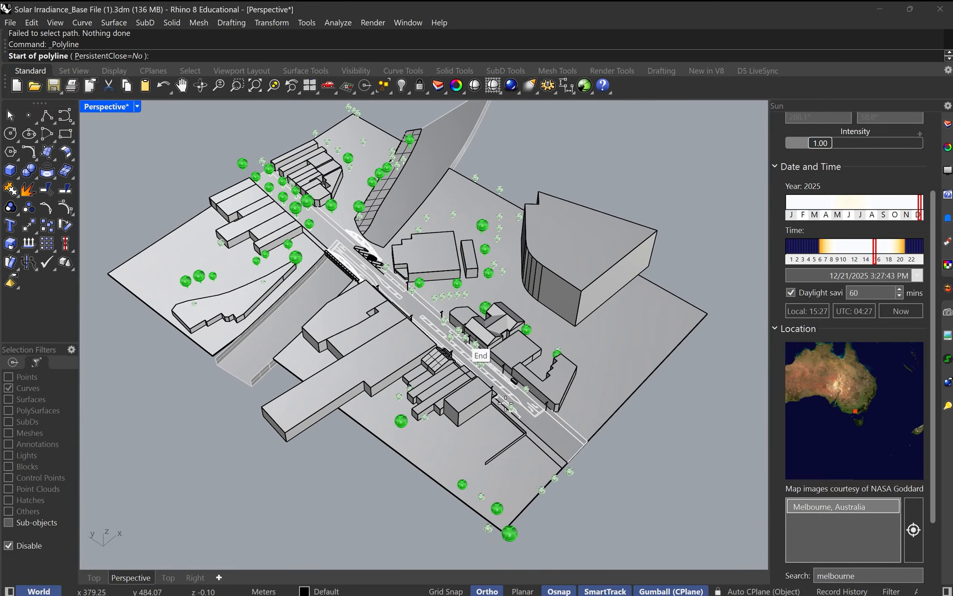
pyautogui.click(591, 464)
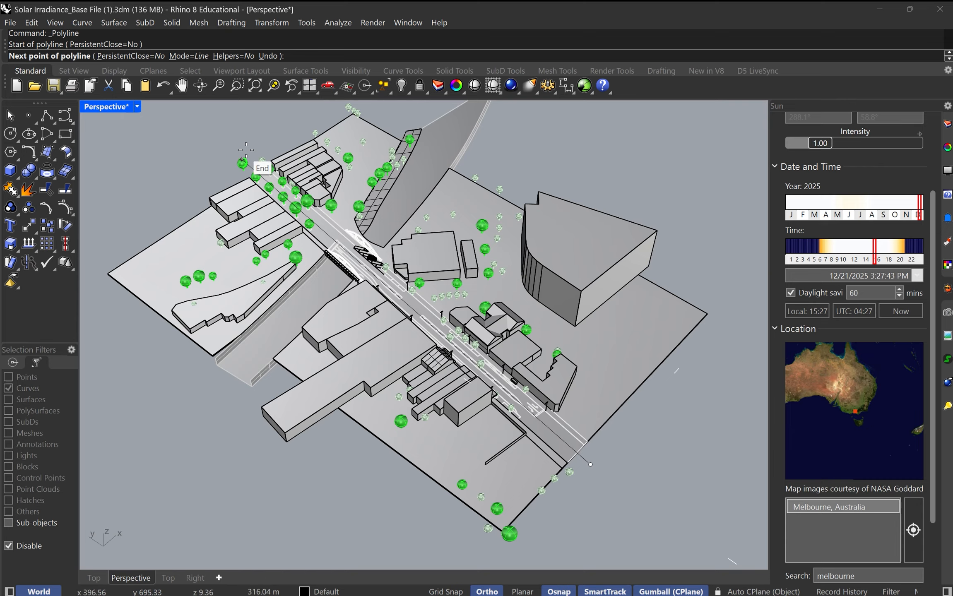
pyautogui.scroll(6, 246, 150)
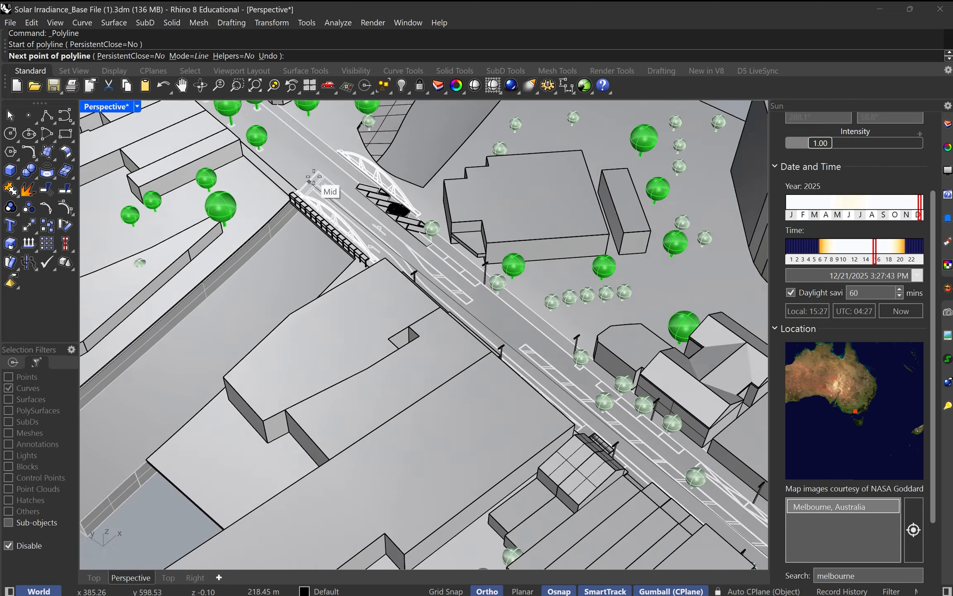
pyautogui.scroll(2, 314, 177)
pyautogui.keyDown('shift'); pyautogui.click(300, 155); pyautogui.keyUp('shift')
pyautogui.scroll(-8, 309, 146)
pyautogui.rightClick(396, 258)
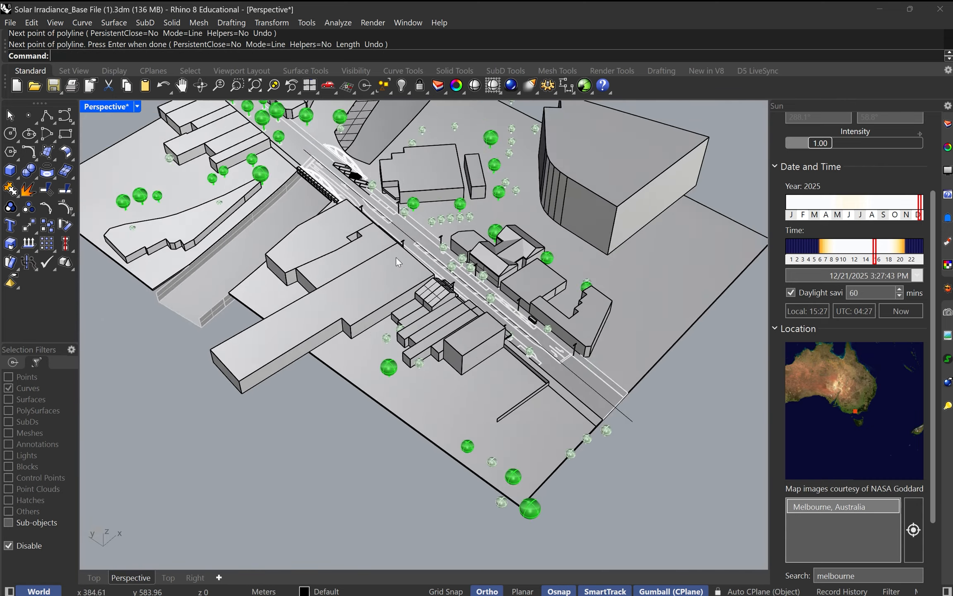
# Step: Select the polyline along the road and raise it vertically above the road surface
pyautogui.scroll(8, 517, 324)
pyautogui.click(568, 347)
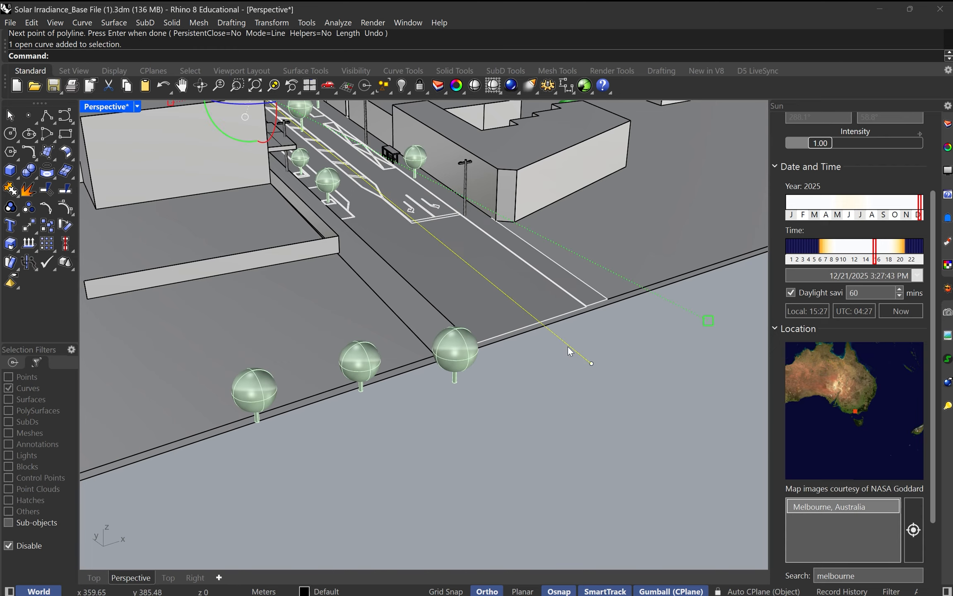
pyautogui.scroll(-3, 480, 257)
pyautogui.scroll(-3, 479, 254)
pyautogui.moveTo(477, 233); pyautogui.dragTo(416, 265, button='right')
pyautogui.scroll(5, 390, 204)
pyautogui.click(386, 218)
pyautogui.moveTo(387, 218); pyautogui.dragTo(387, 202)
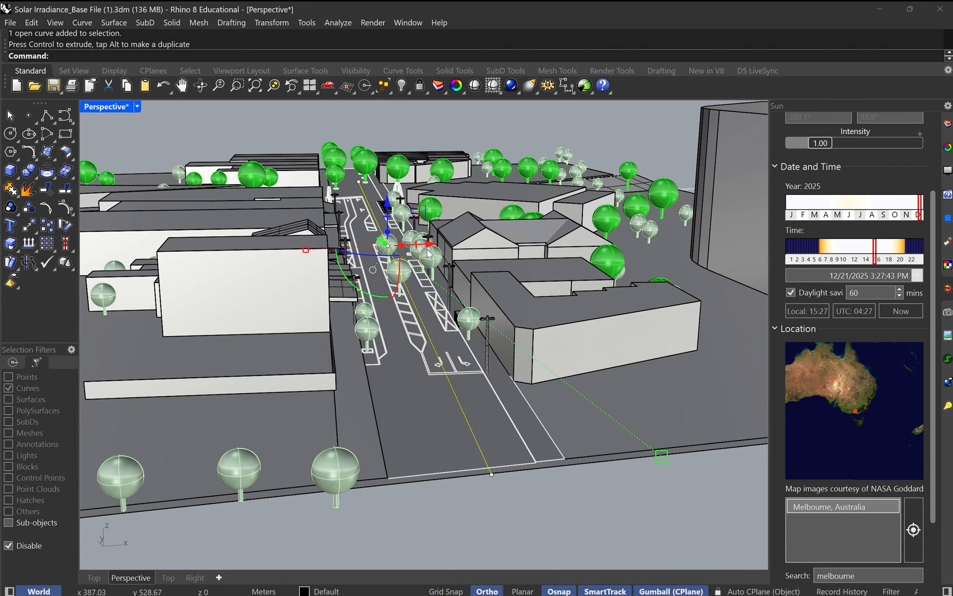
# Step: Shift the raised path curve sideways across the road in the negative X direction
pyautogui.moveTo(432, 247); pyautogui.dragTo(409, 247)
pyautogui.moveTo(409, 247); pyautogui.dragTo(382, 218, button='right')
pyautogui.moveTo(405, 256); pyautogui.dragTo(410, 255)
pyautogui.scroll(-3, 414, 241)
pyautogui.moveTo(418, 224); pyautogui.dragTo(491, 208, button='right')
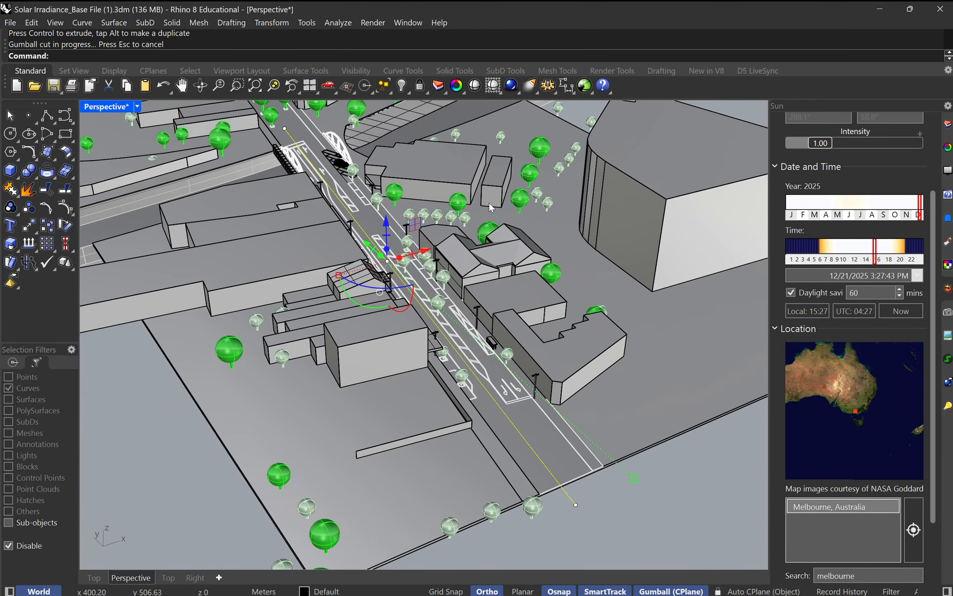
# Step: Set up a fly-through animation along the path curve with 300 frames, using Rendered capture of the Perspective viewport
pyautogui.click(613, 70)
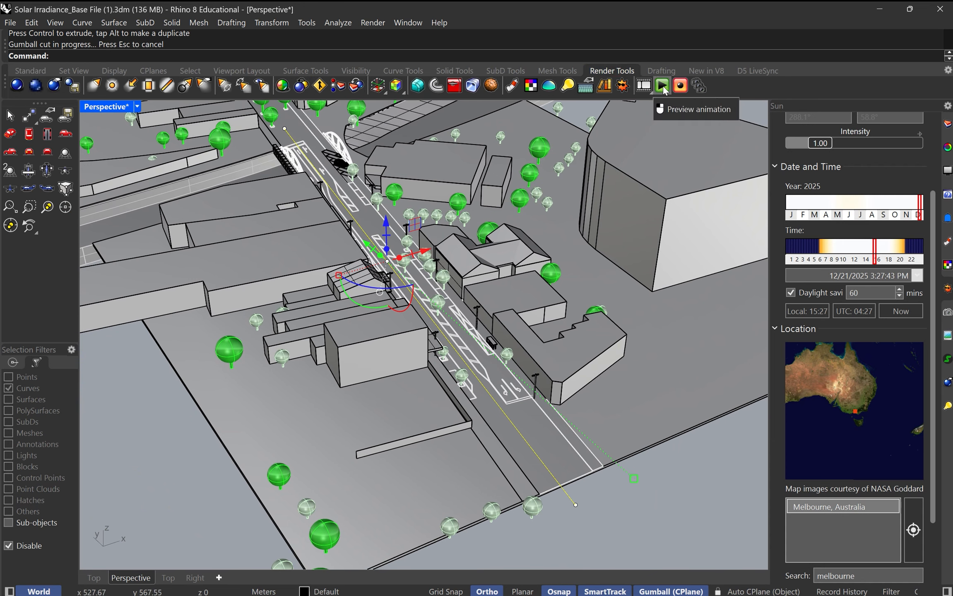
pyautogui.click(650, 89)
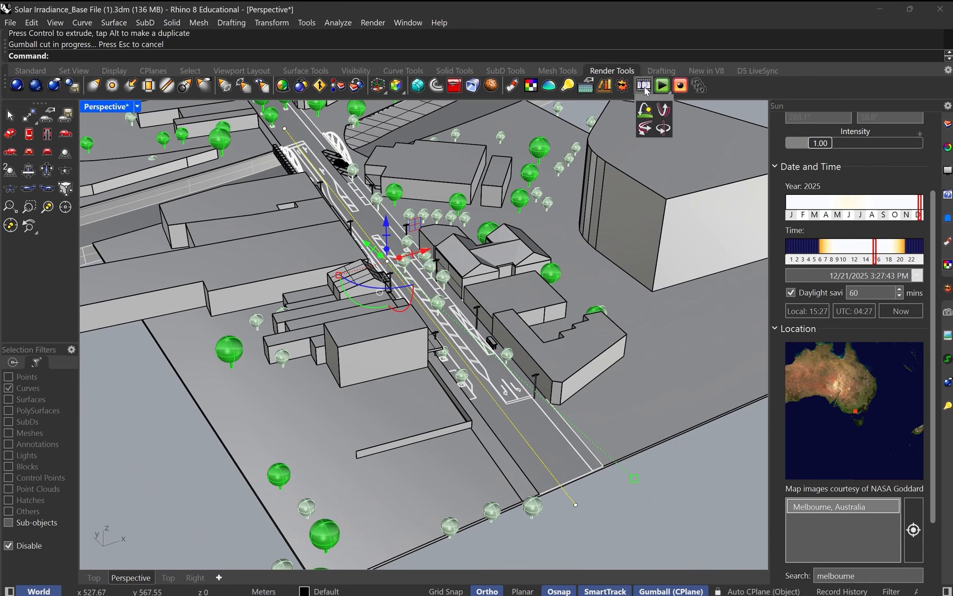
pyautogui.click(665, 111)
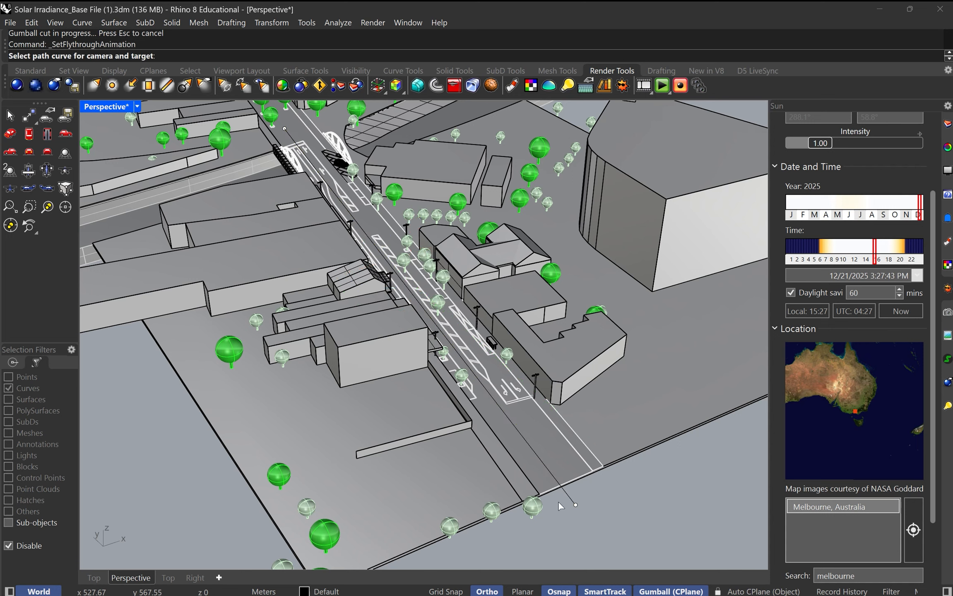
pyautogui.click(572, 502)
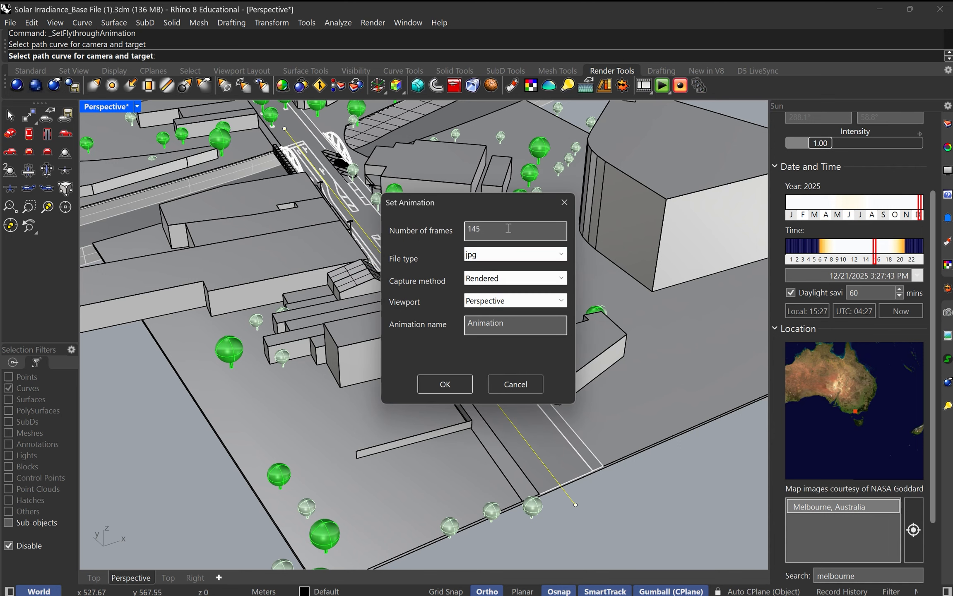
pyautogui.write('300')
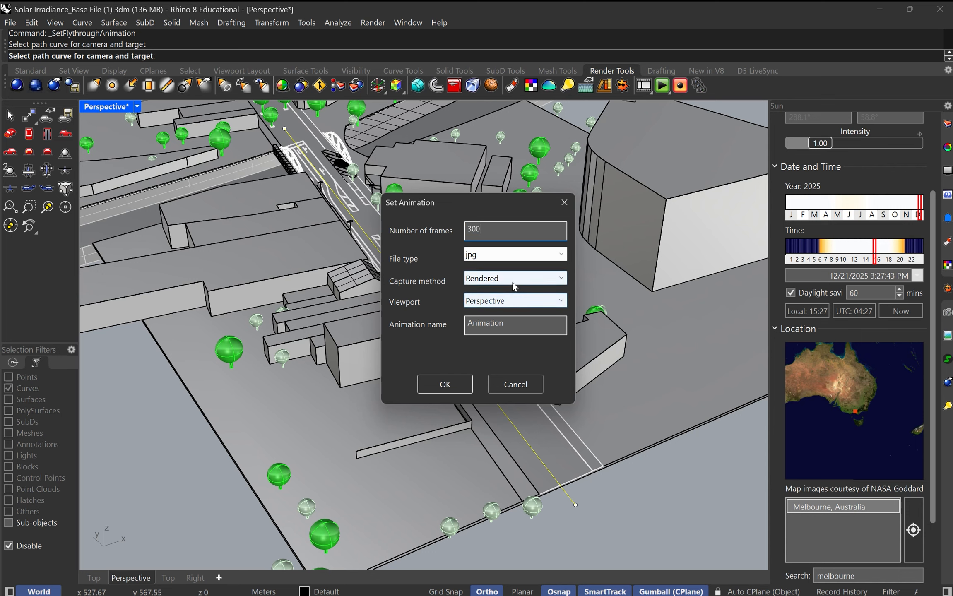
pyautogui.click(451, 384)
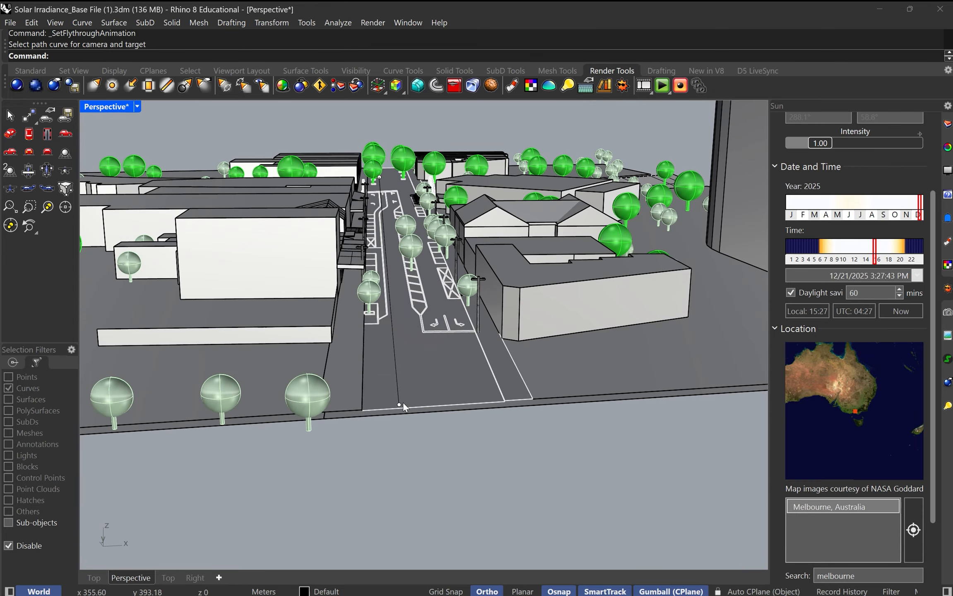
# Step: Preview the fly-through animation along the road and stop the playback
pyautogui.click(662, 86)
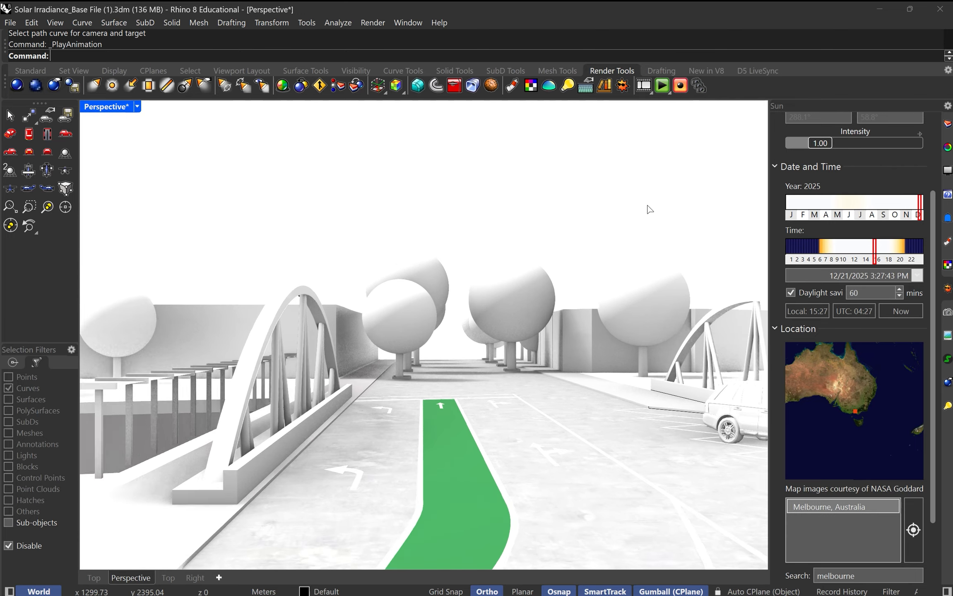
pyautogui.press('Escape')
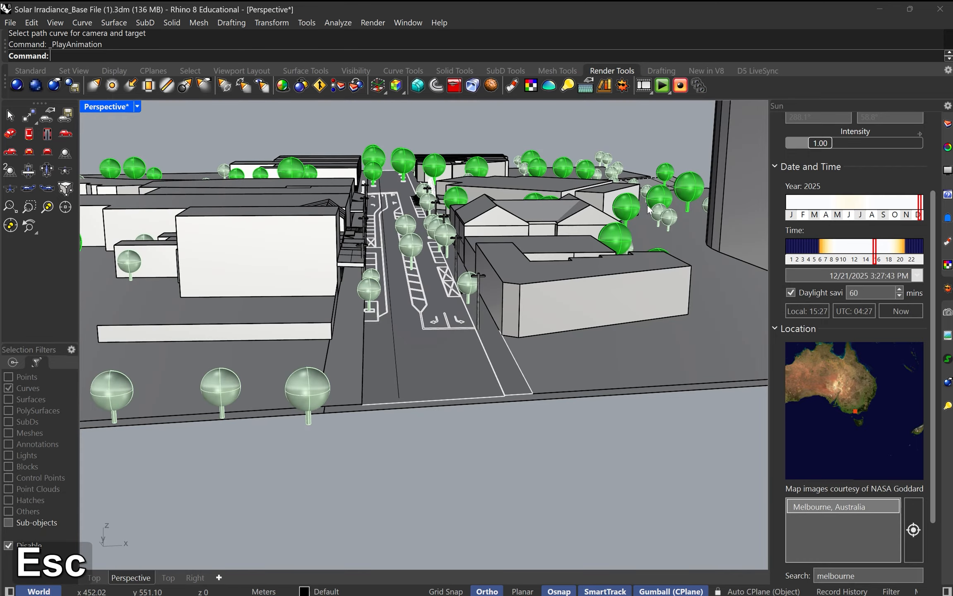
# Step: Set the Perspective viewport's camera lens length to 10 mm
pyautogui.scroll(3, 853, 208)
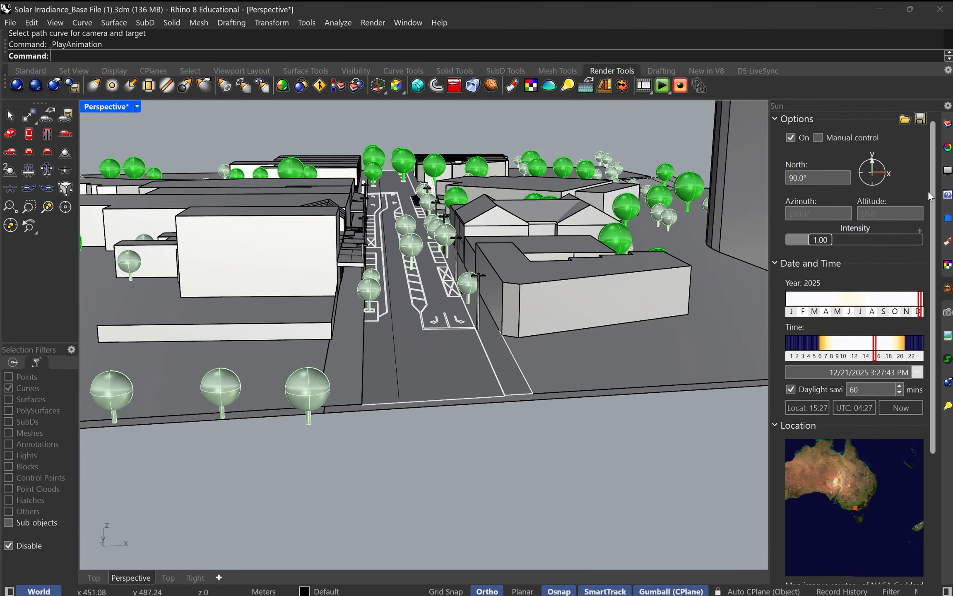
pyautogui.click(948, 123)
pyautogui.scroll(6, 412, 207)
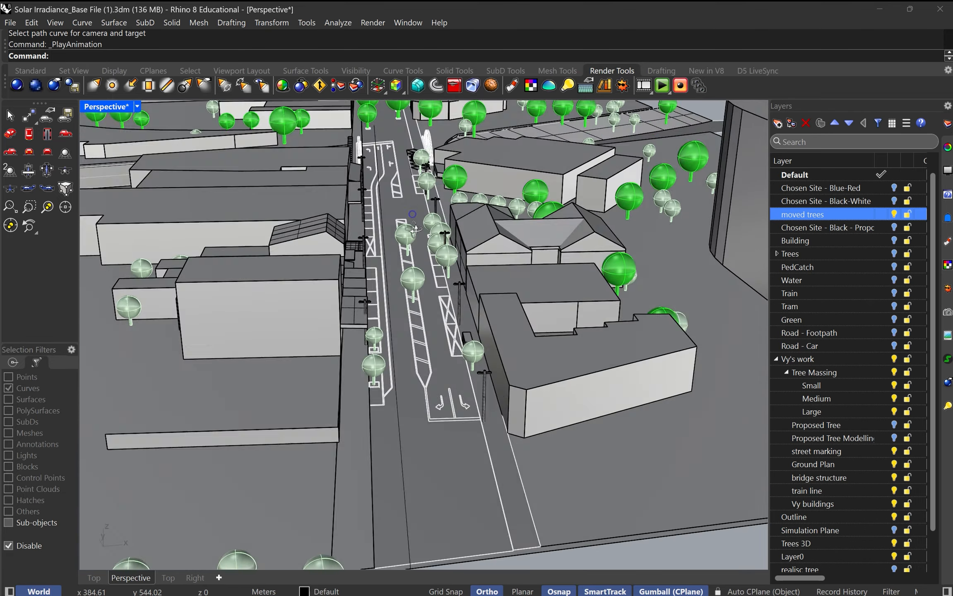
pyautogui.scroll(-8, 411, 203)
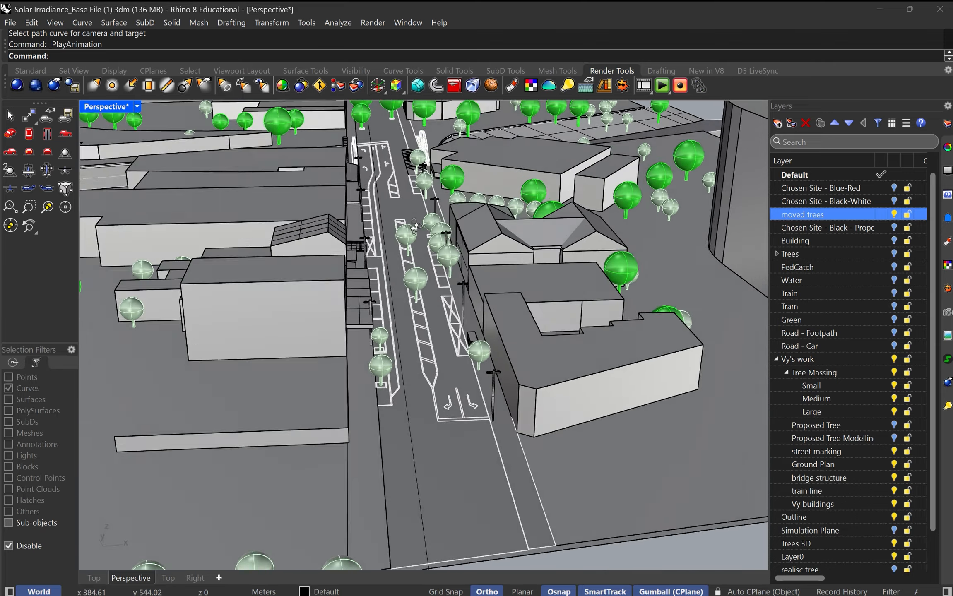
pyautogui.moveTo(415, 227)
pyautogui.mouseDown(button='right')
pyautogui.moveTo(413, 193)
pyautogui.moveTo(424, 215)
pyautogui.moveTo(414, 222)
pyautogui.mouseUp(button='right')
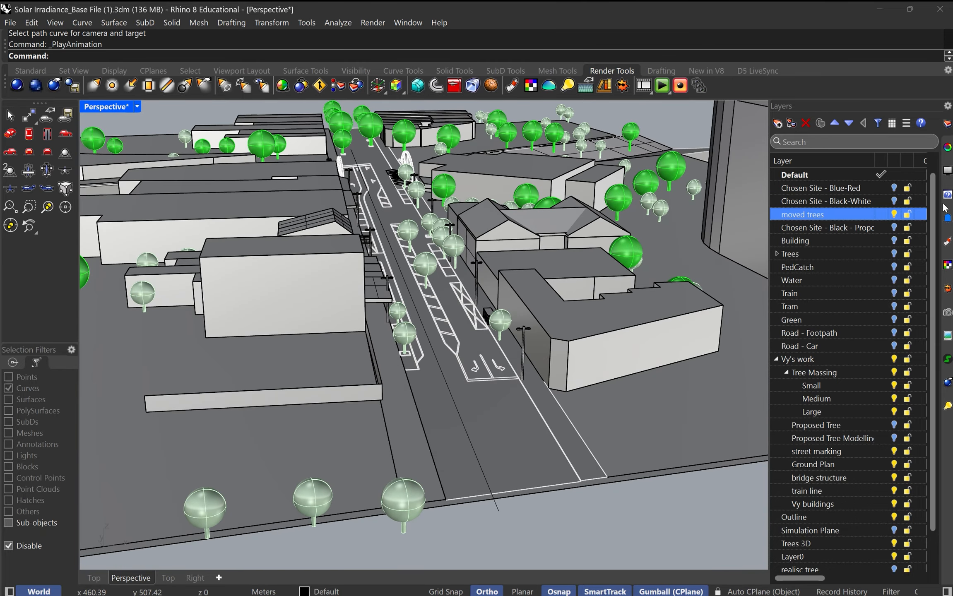
pyautogui.moveTo(534, 232)
pyautogui.mouseDown(button='right')
pyautogui.moveTo(541, 207)
pyautogui.moveTo(542, 228)
pyautogui.mouseUp(button='right')
pyautogui.click(947, 149)
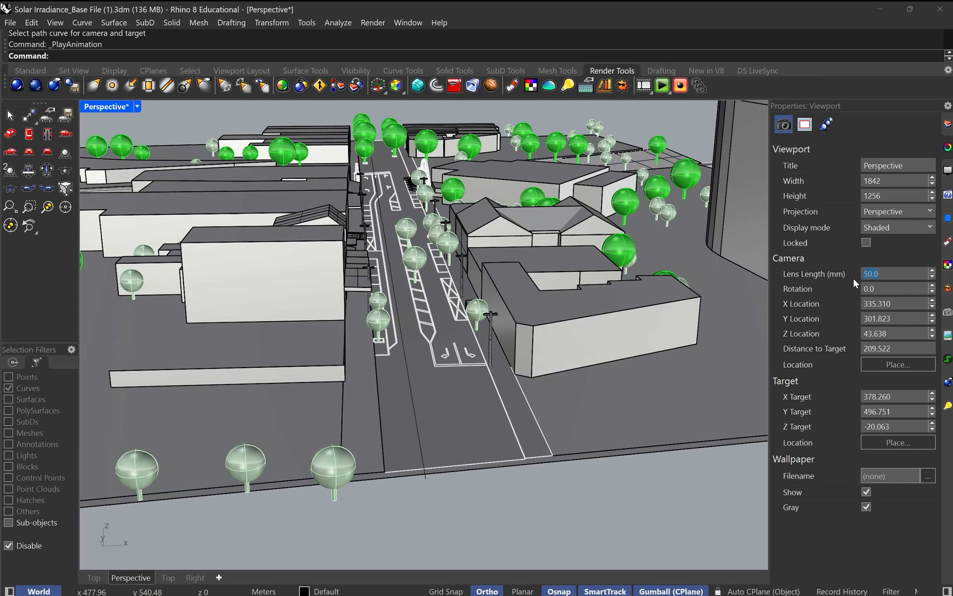
pyautogui.write('10')
pyautogui.press('Tab')
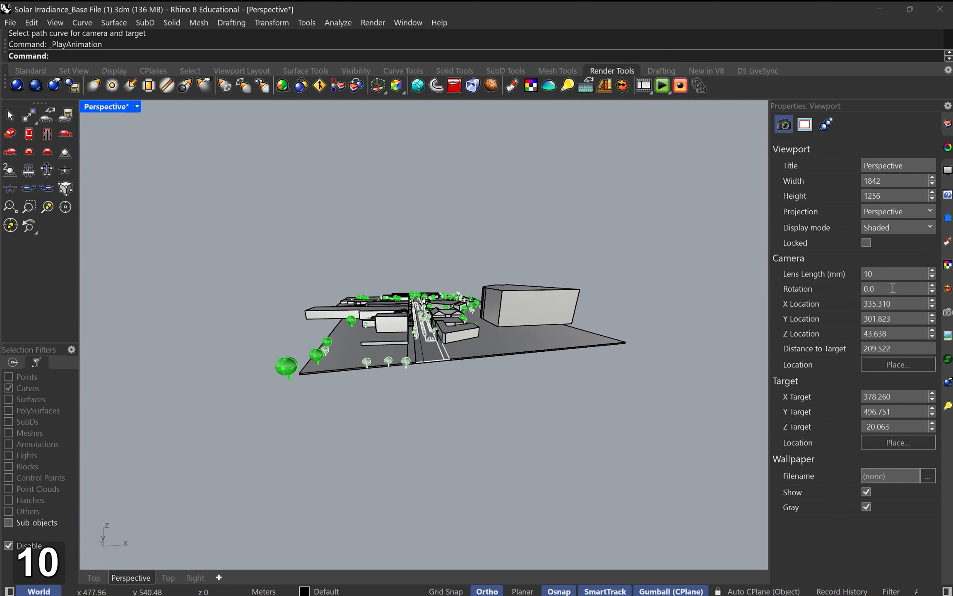
# Step: Frame the view down the road with the wide lens and preview the fly-through animation again
pyautogui.moveTo(531, 272); pyautogui.dragTo(529, 288, button='right')
pyautogui.scroll(6, 441, 323)
pyautogui.moveTo(432, 364); pyautogui.dragTo(451, 360, button='right')
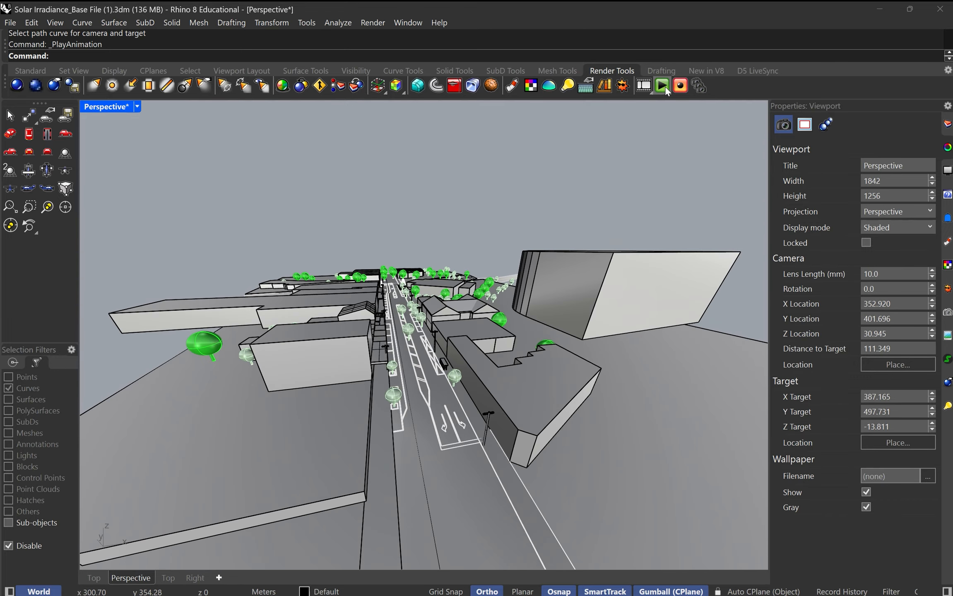
pyautogui.moveTo(640, 133); pyautogui.dragTo(520, 227, button='right')
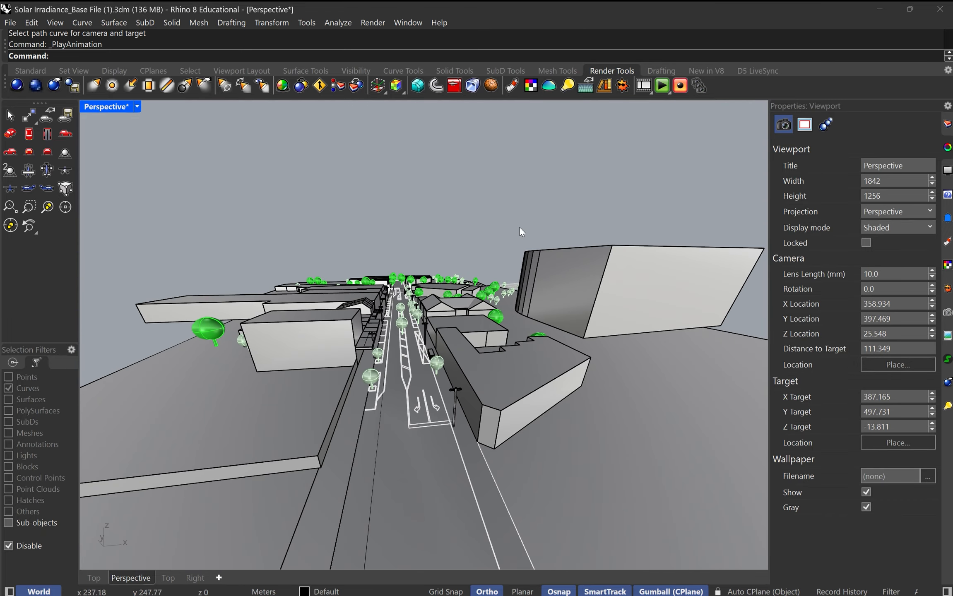
pyautogui.click(662, 87)
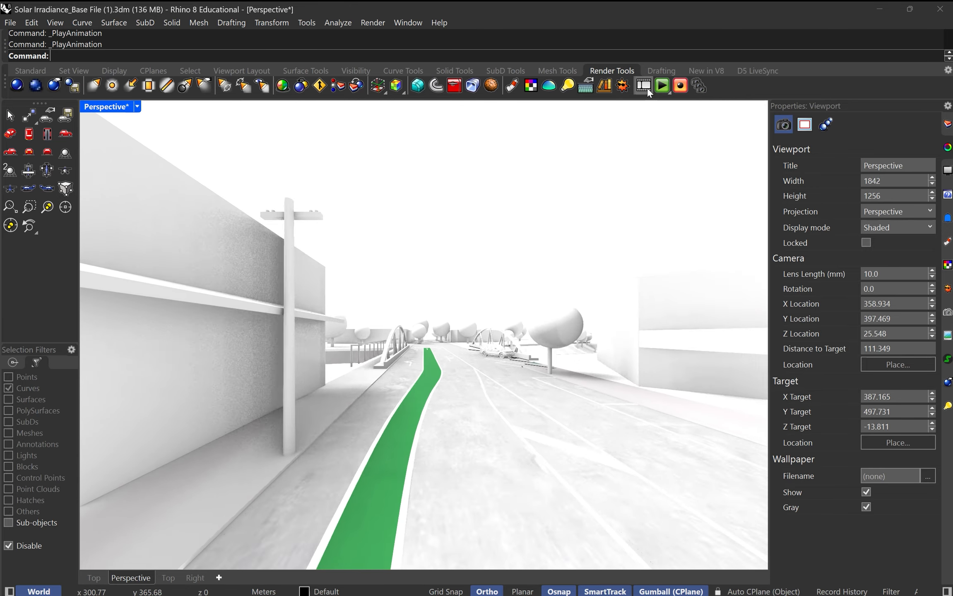
# Step: Duplicate the path curve along the road, placing the copy a short distance beside the original
pyautogui.click(649, 92)
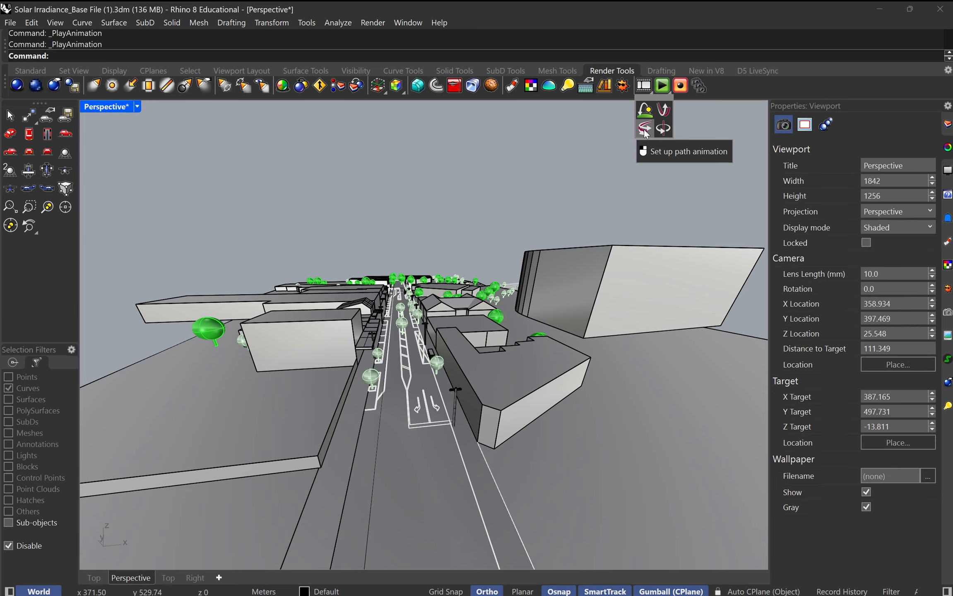
pyautogui.press('Escape')
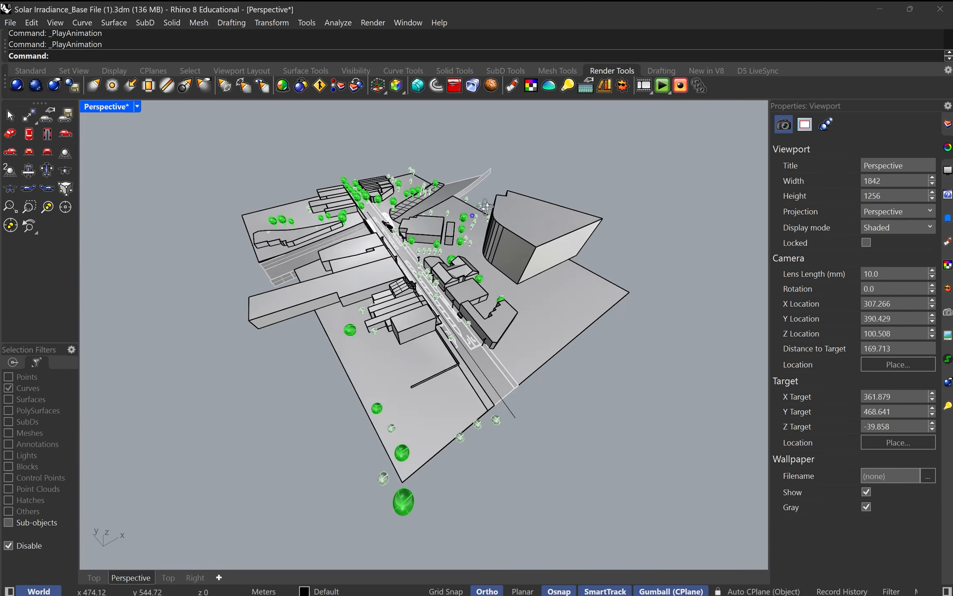
pyautogui.moveTo(487, 207); pyautogui.dragTo(489, 210, button='right')
pyautogui.scroll(4, 518, 386)
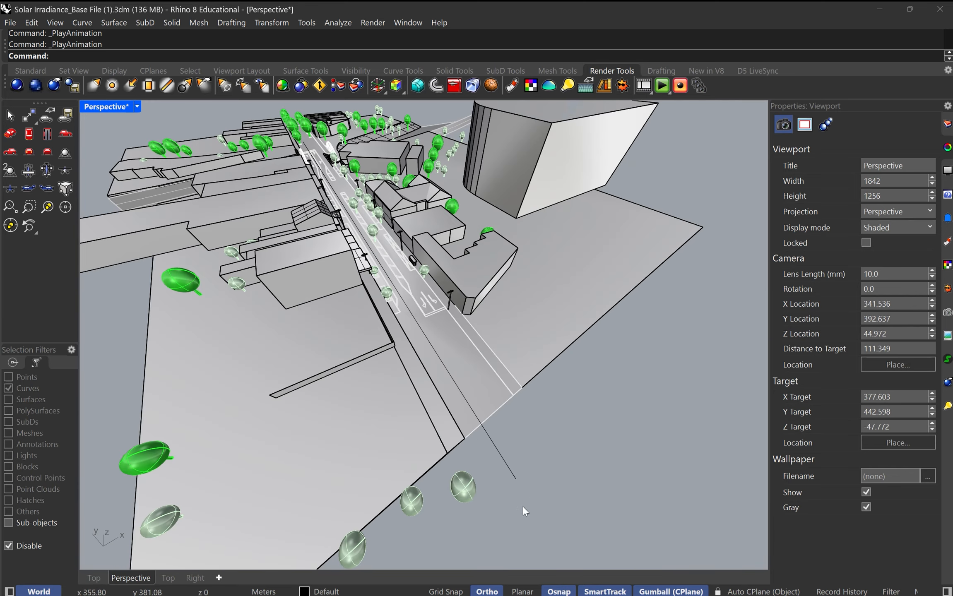
pyautogui.moveTo(508, 461); pyautogui.dragTo(505, 459)
pyautogui.moveTo(461, 284); pyautogui.dragTo(435, 277, button='right')
pyautogui.scroll(5, 414, 198)
pyautogui.keyDown('alt'); pyautogui.moveTo(413, 197); pyautogui.dragTo(430, 201); pyautogui.keyUp('alt')
pyautogui.scroll(-3, 489, 399)
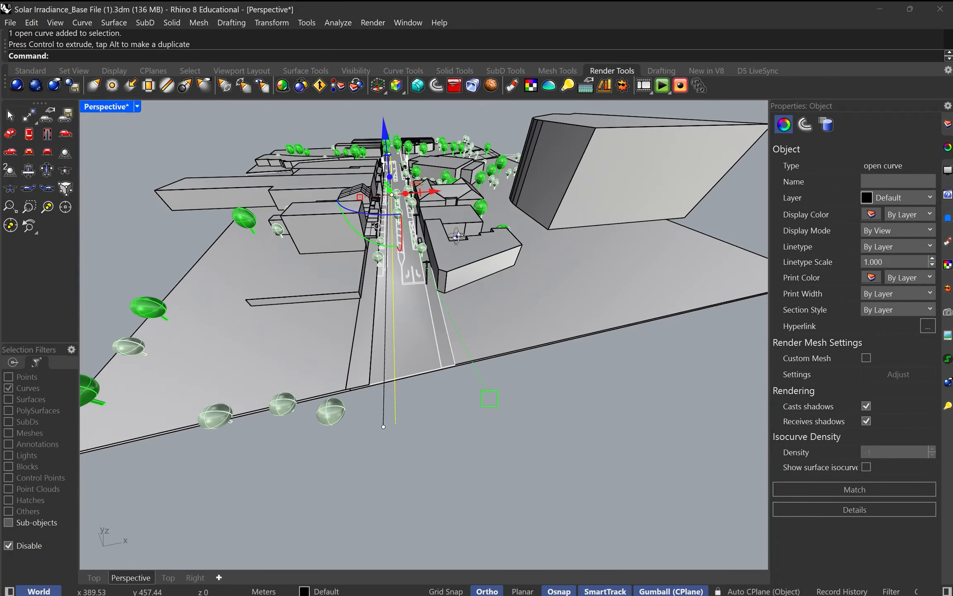
pyautogui.press('Escape')
# Step: Examine the two parallel path curves along the road, highlighting them from several view angles
pyautogui.moveTo(390, 298); pyautogui.dragTo(409, 297, button='right')
pyautogui.scroll(5, 457, 395)
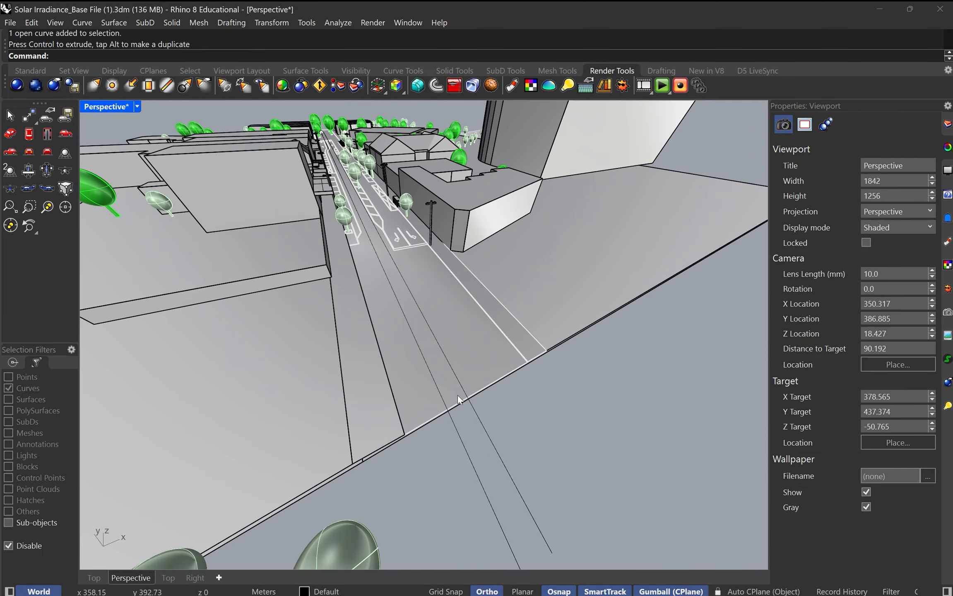
pyautogui.click(456, 439)
pyautogui.press('Escape')
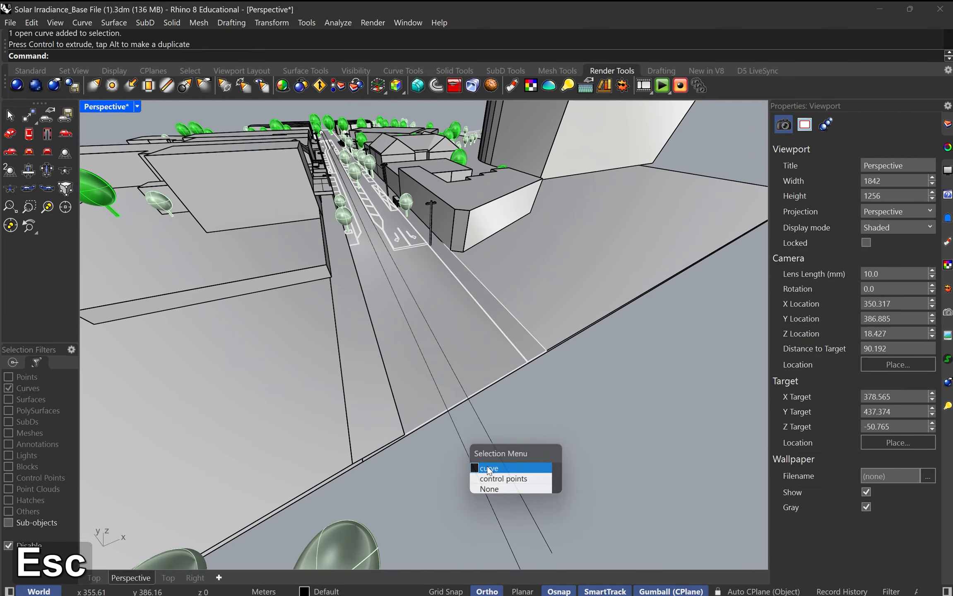
pyautogui.scroll(-2, 453, 427)
pyautogui.moveTo(453, 428); pyautogui.dragTo(465, 488, button='right')
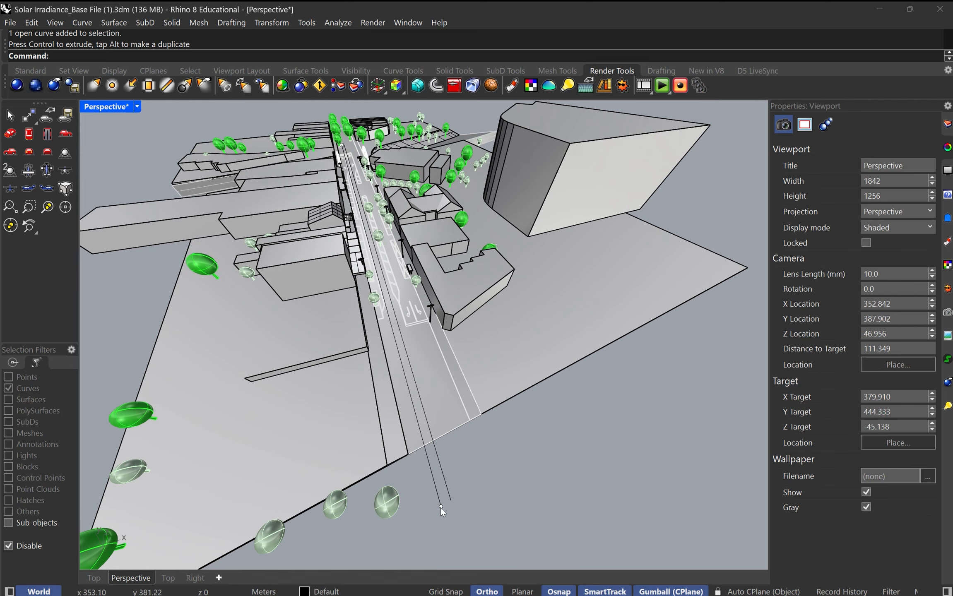
pyautogui.press('Escape')
pyautogui.moveTo(444, 471); pyautogui.dragTo(471, 393, button='right')
pyautogui.scroll(2, 493, 360)
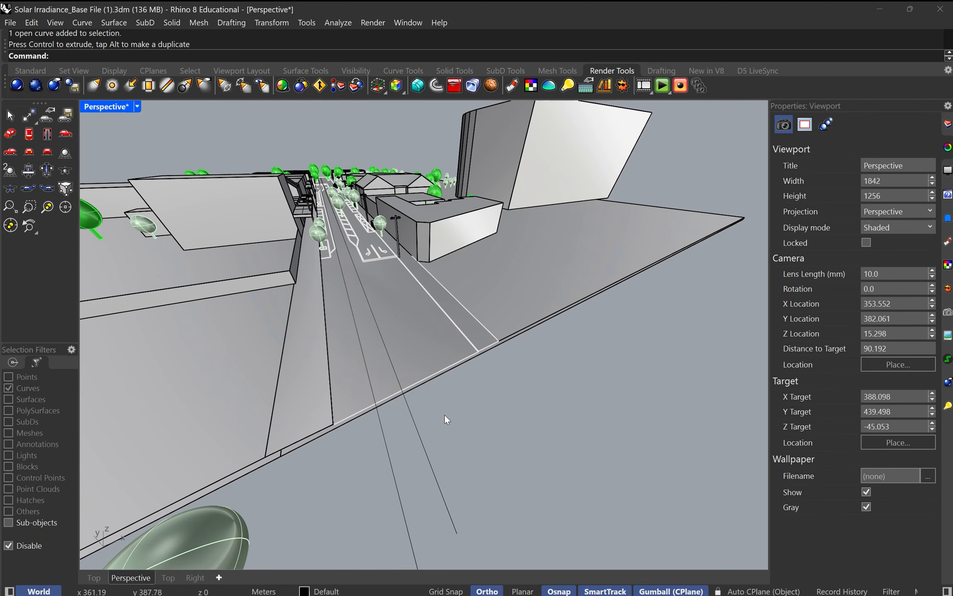
pyautogui.click(426, 416)
pyautogui.press('Escape')
pyautogui.moveTo(425, 416); pyautogui.dragTo(422, 252, button='right')
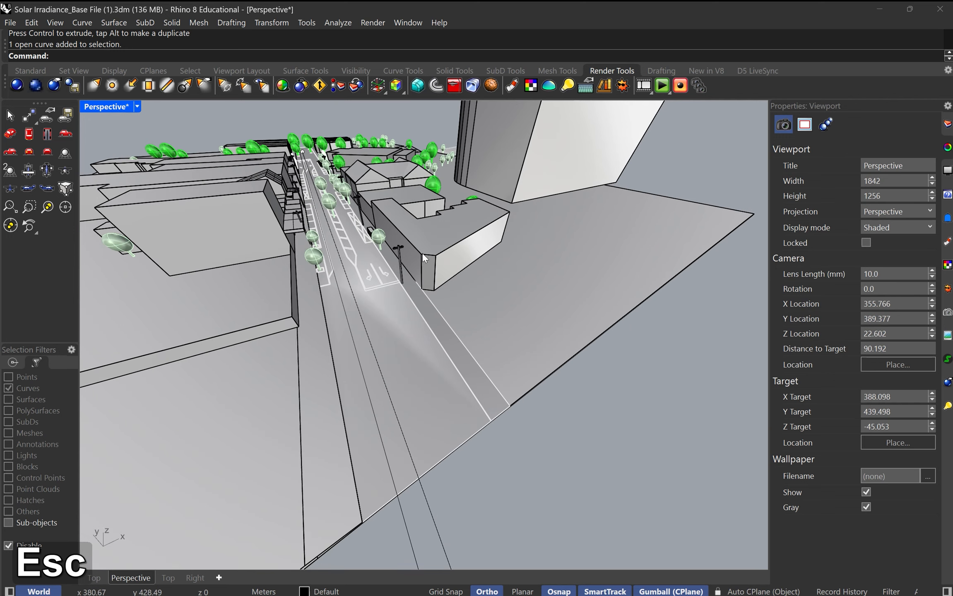
pyautogui.moveTo(577, 286); pyautogui.dragTo(609, 295, button='right')
pyautogui.click(460, 486)
pyautogui.press('Escape')
pyautogui.moveTo(535, 361); pyautogui.dragTo(534, 385, button='right')
# Step: Set up a path animation using one road curve as camera path and the other as target path, with 300 frames and Rendered capture of Perspective
pyautogui.click(646, 87)
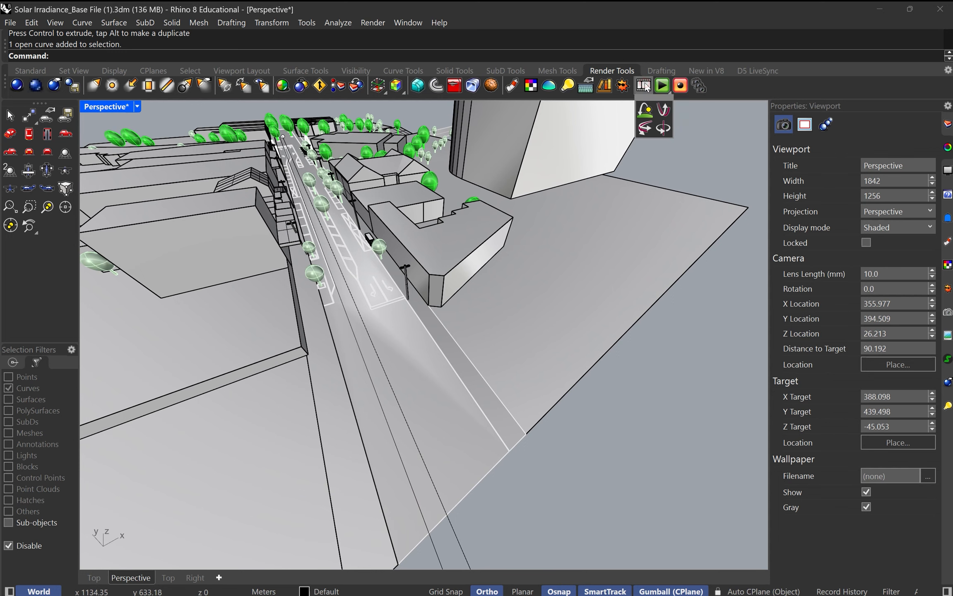
pyautogui.click(650, 132)
pyautogui.moveTo(505, 193); pyautogui.dragTo(472, 198, button='right')
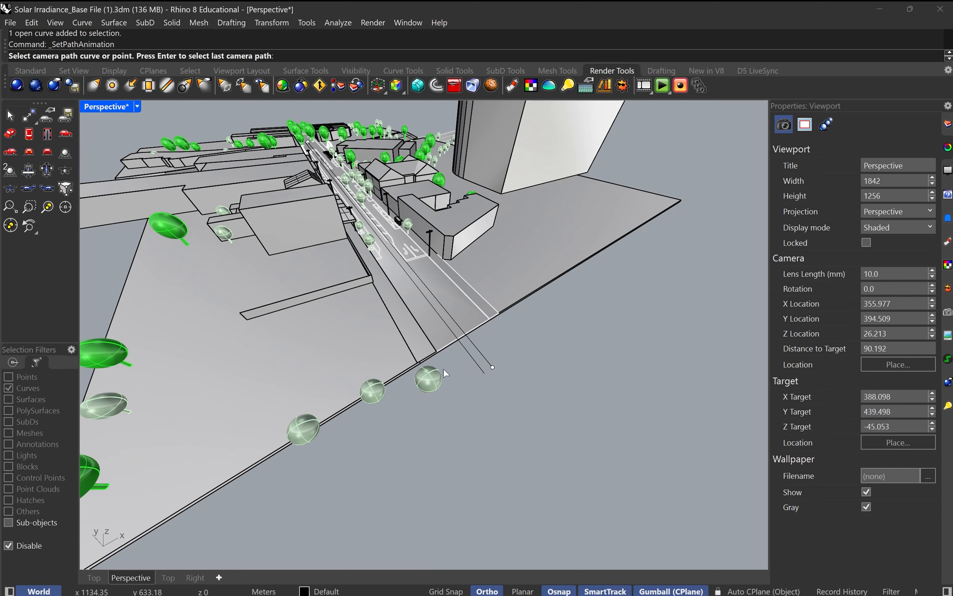
pyautogui.click(471, 362)
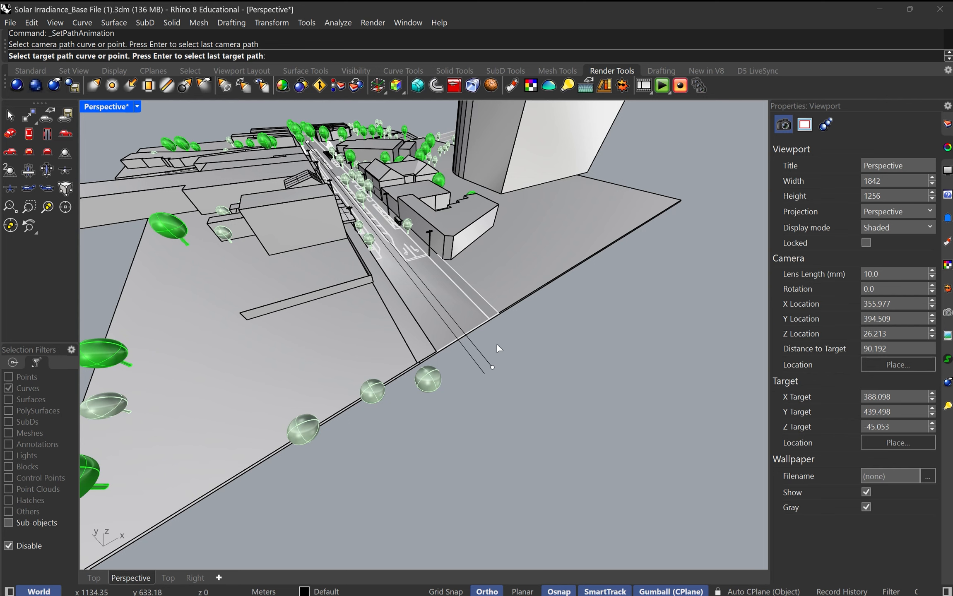
pyautogui.click(477, 349)
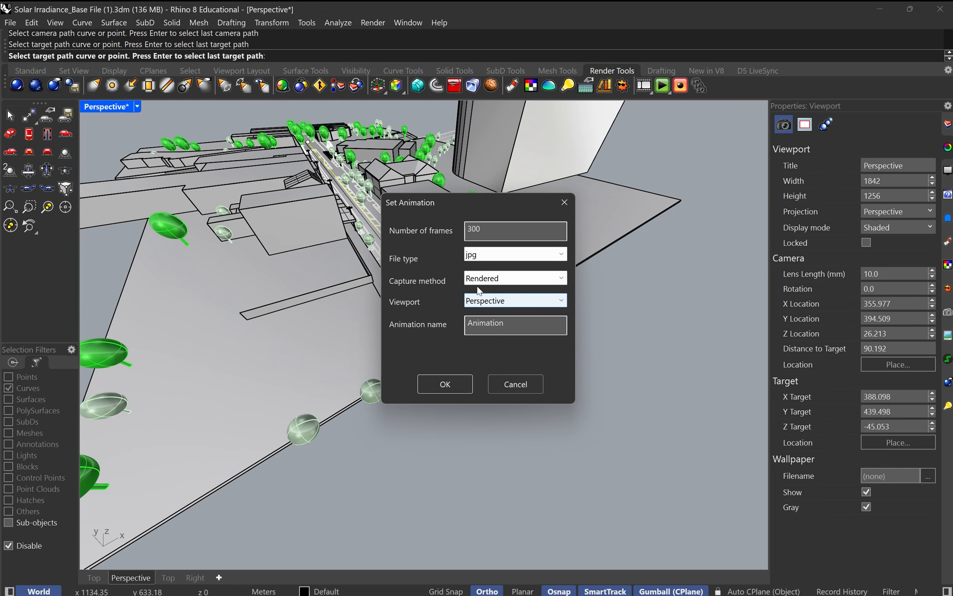
pyautogui.click(440, 385)
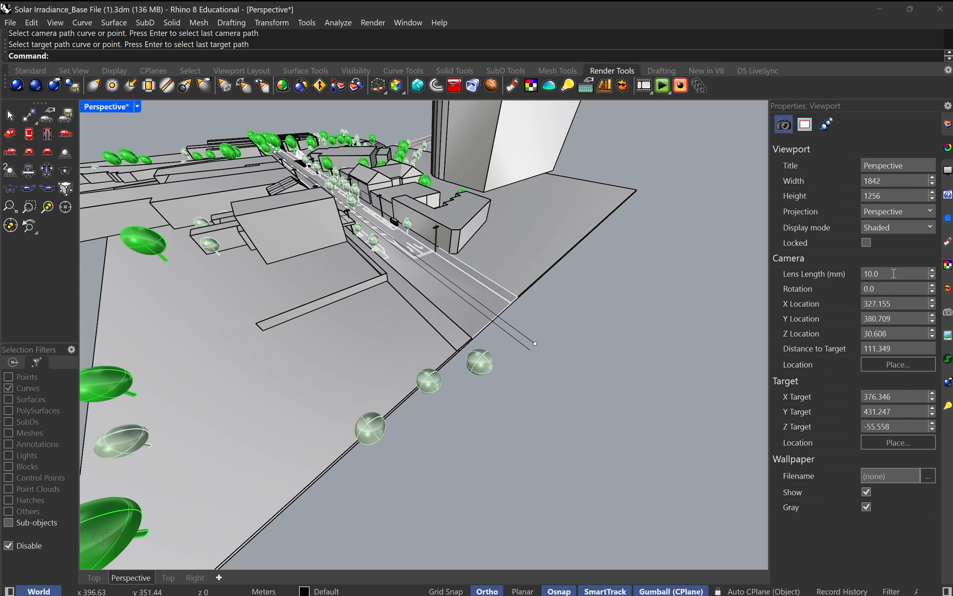
# Step: Set the Perspective camera's lens length to 50 mm, preview the path animation and stop the playback
pyautogui.write('50')
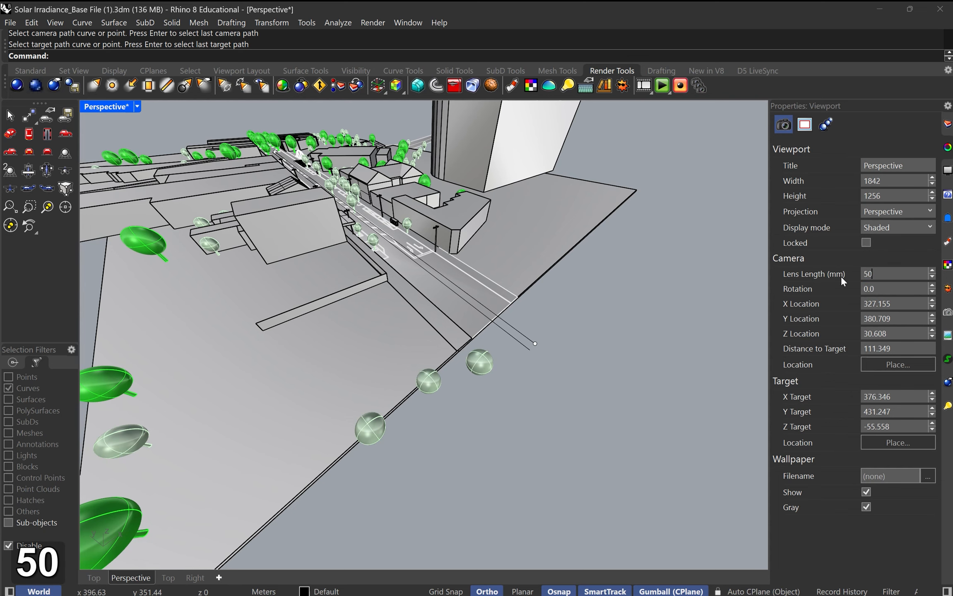
pyautogui.press('Return')
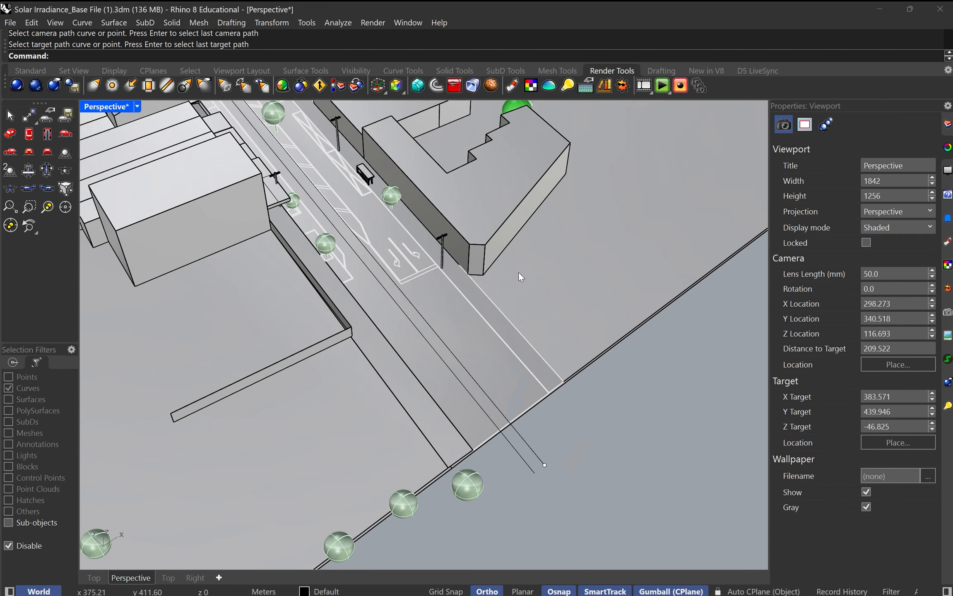
pyautogui.click(662, 87)
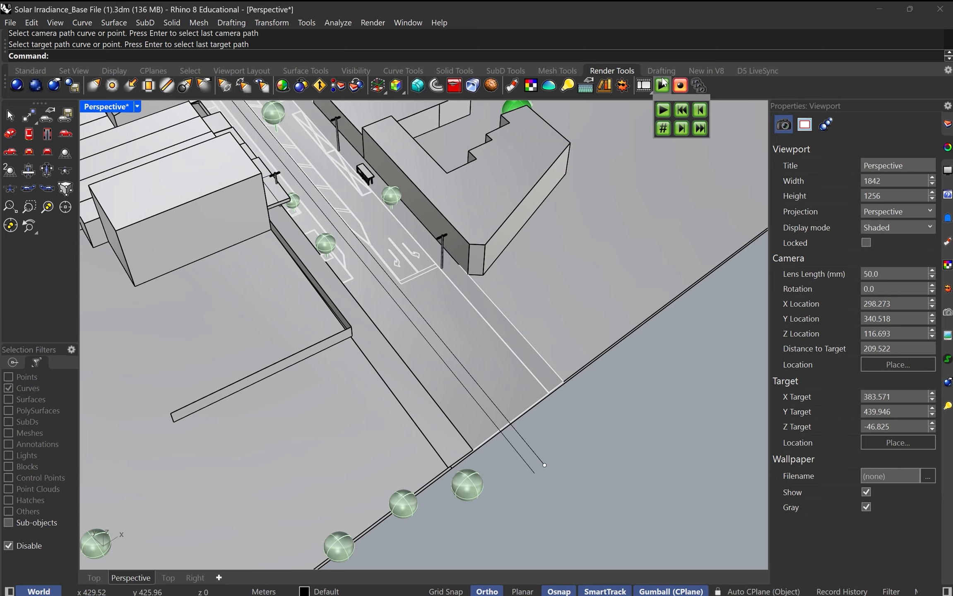
pyautogui.click(663, 111)
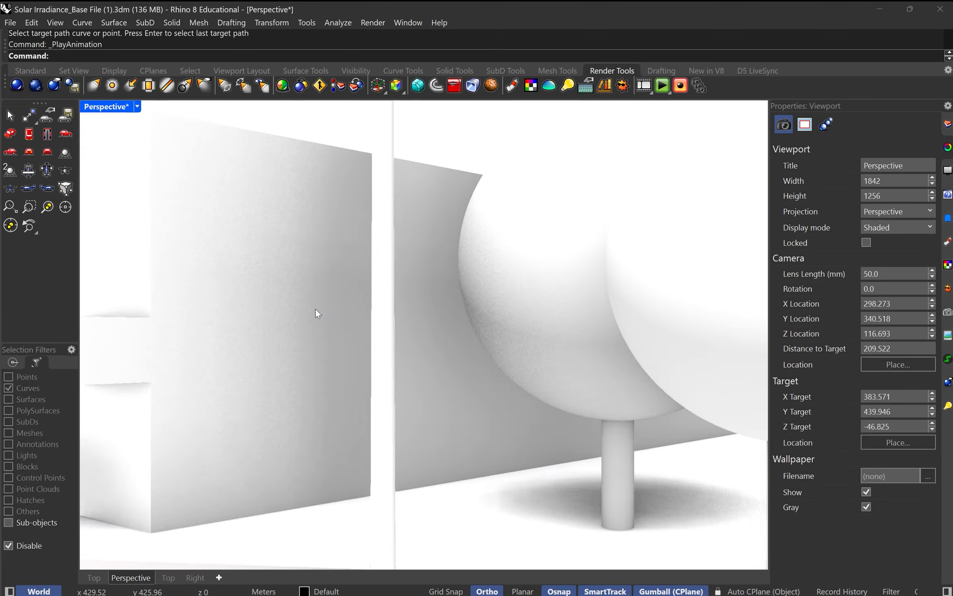
pyautogui.press('Escape')
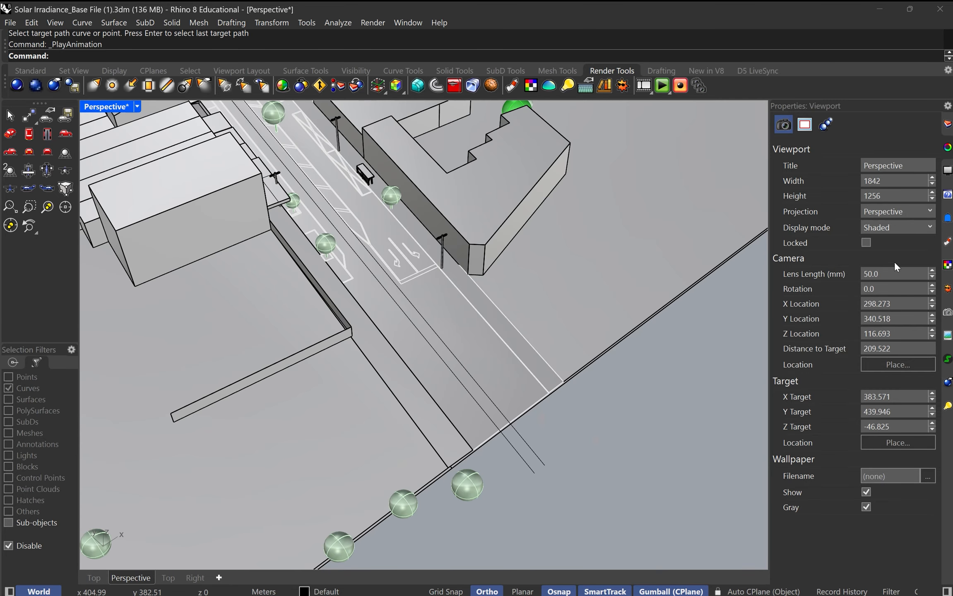
# Step: Set the Perspective camera's lens length to 20 mm and preview the path animation
pyautogui.write('20')
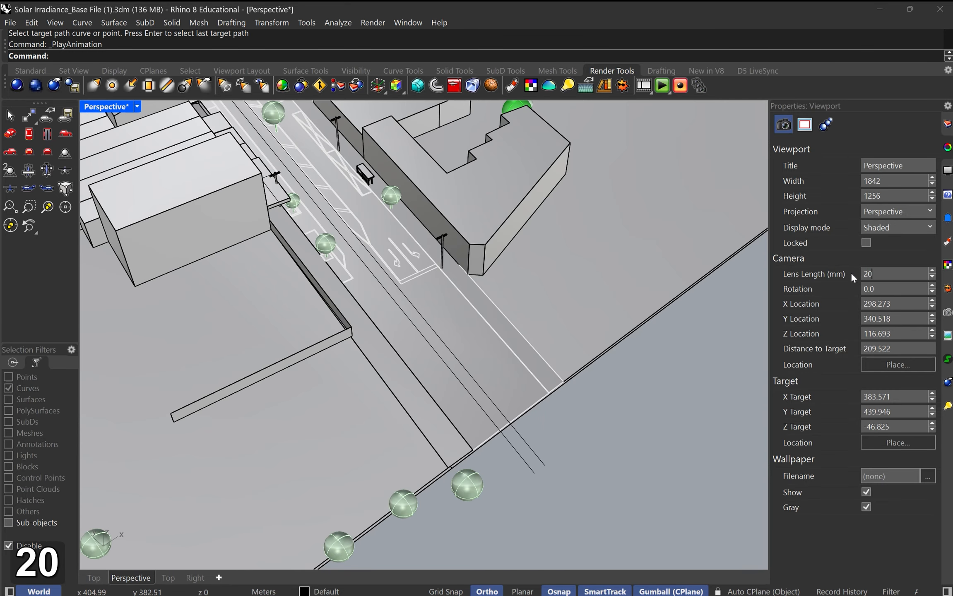
pyautogui.press('Return')
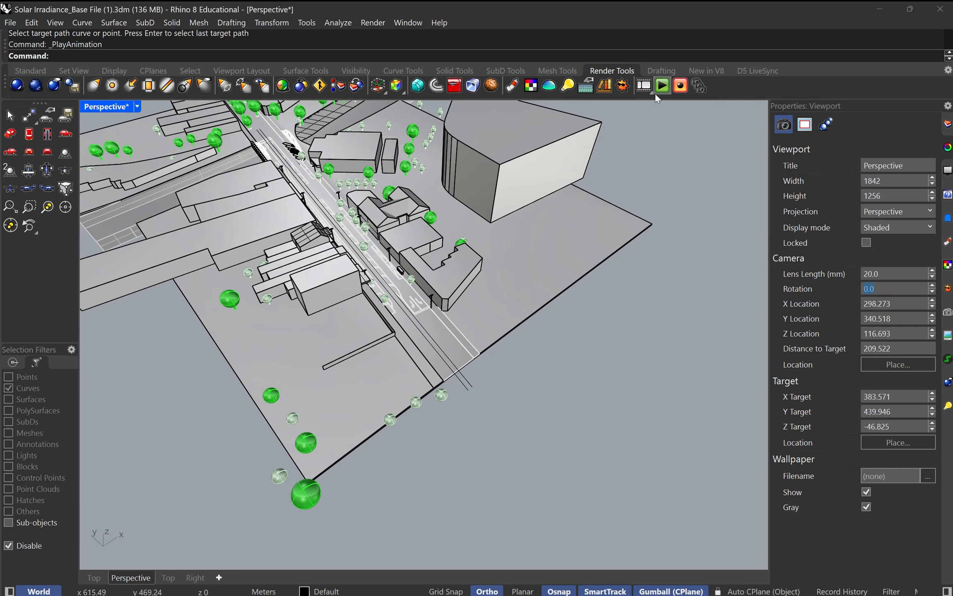
pyautogui.click(663, 86)
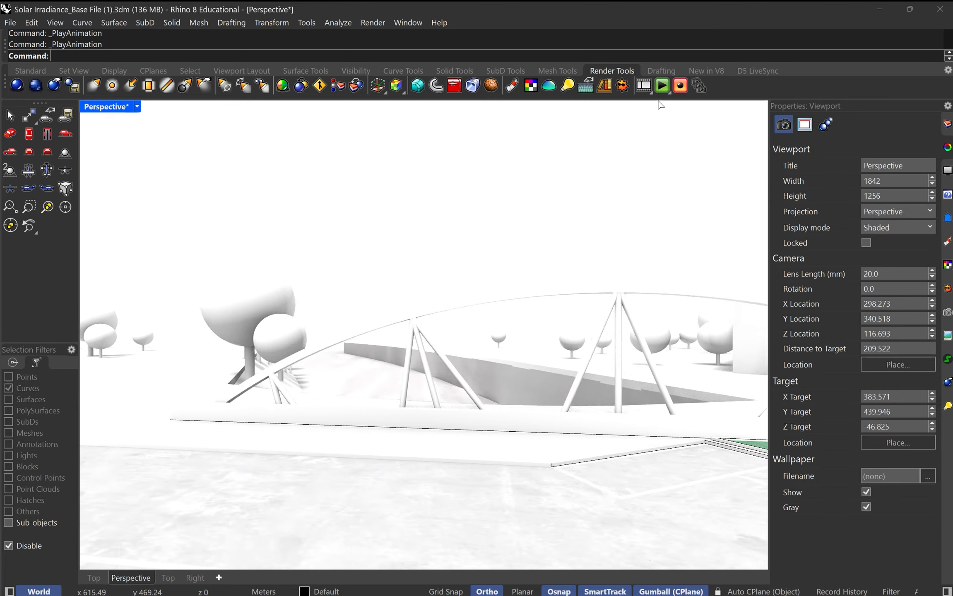
# Step: Set up the path animation again on the two road curves with 600 frames, and preview it briefly
pyautogui.click(645, 87)
pyautogui.click(645, 87)
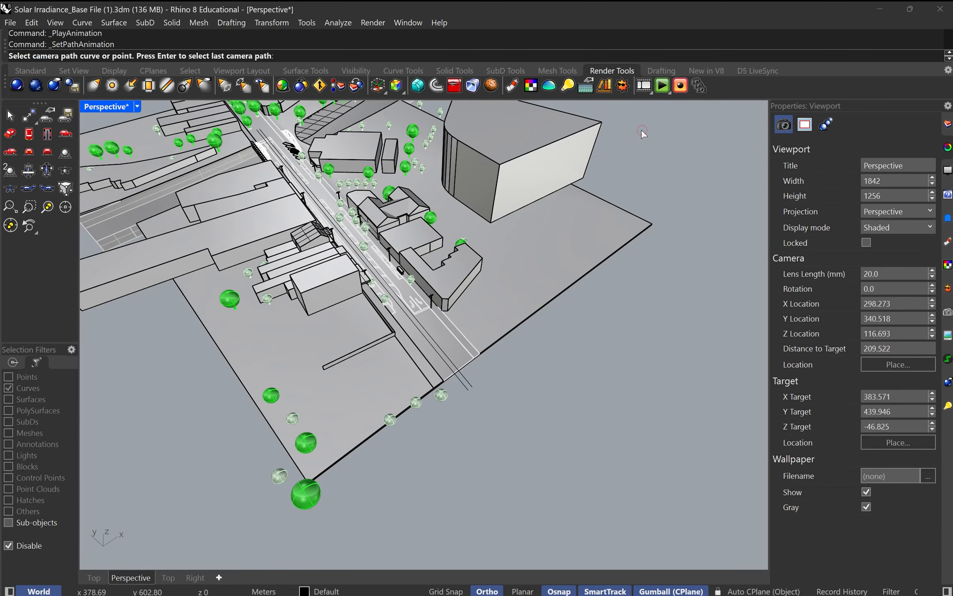
pyautogui.click(439, 354)
pyautogui.click(461, 376)
pyautogui.doubleClick(476, 230)
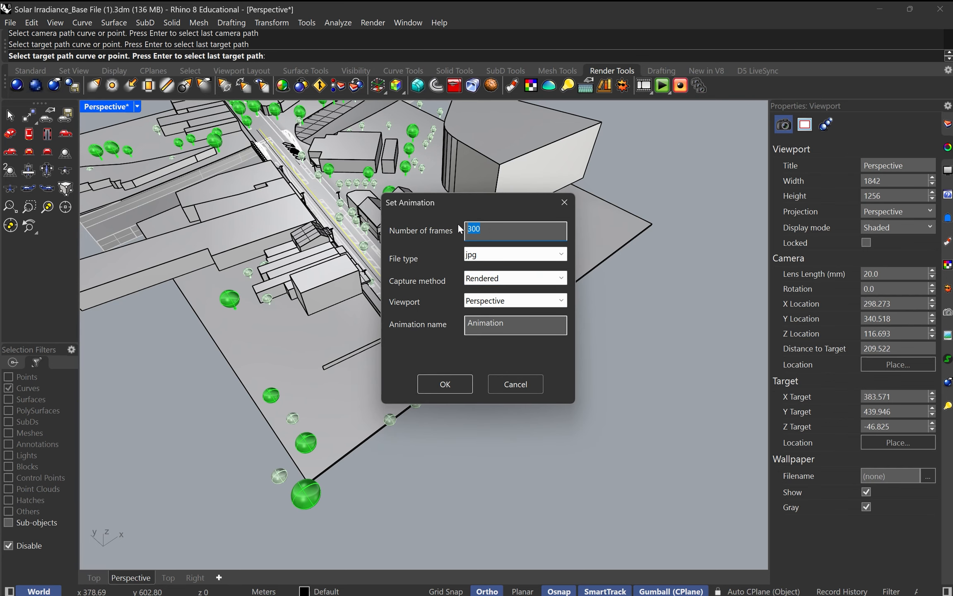
pyautogui.write('600')
pyautogui.click(433, 386)
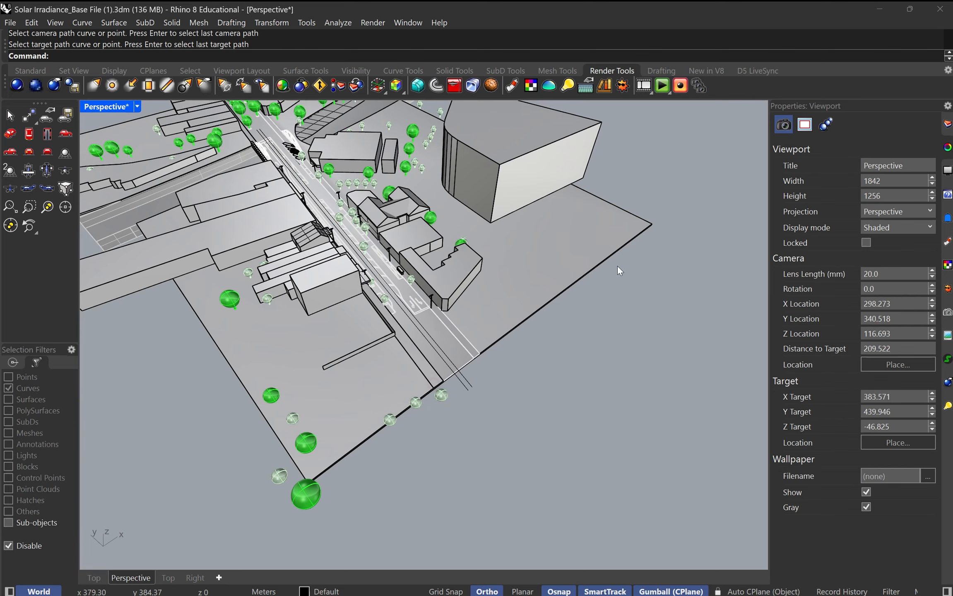
pyautogui.click(652, 88)
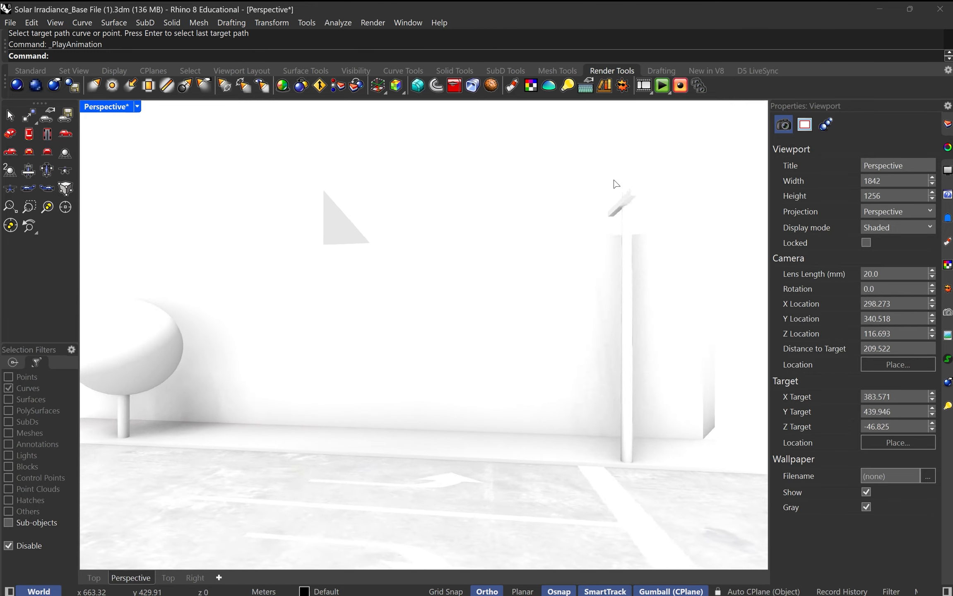
pyautogui.press('Escape')
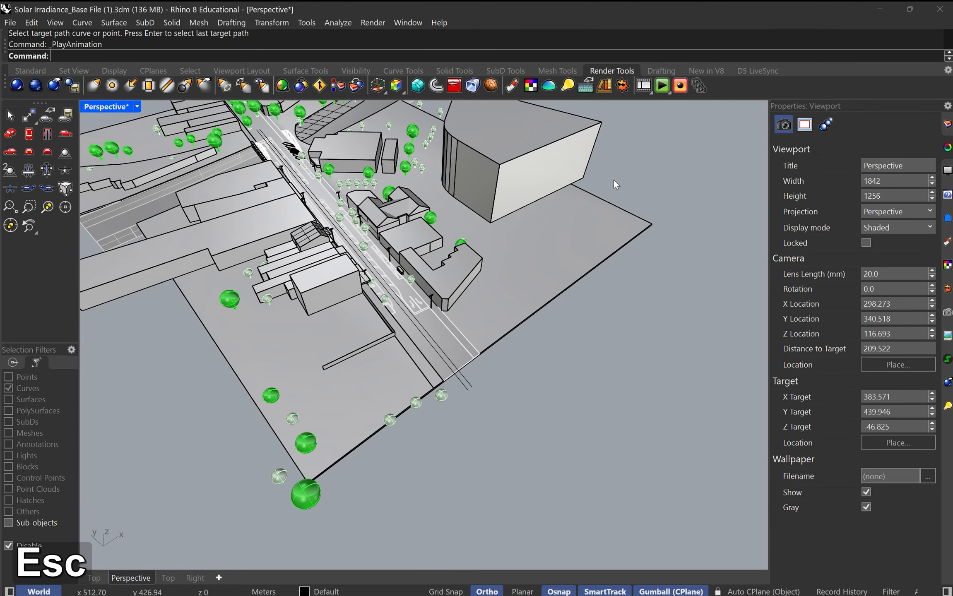
# Step: Set up a clockwise 360-degree turntable animation of the Perspective viewport with 300 frames, jpg output and Rendered capture
pyautogui.click(645, 88)
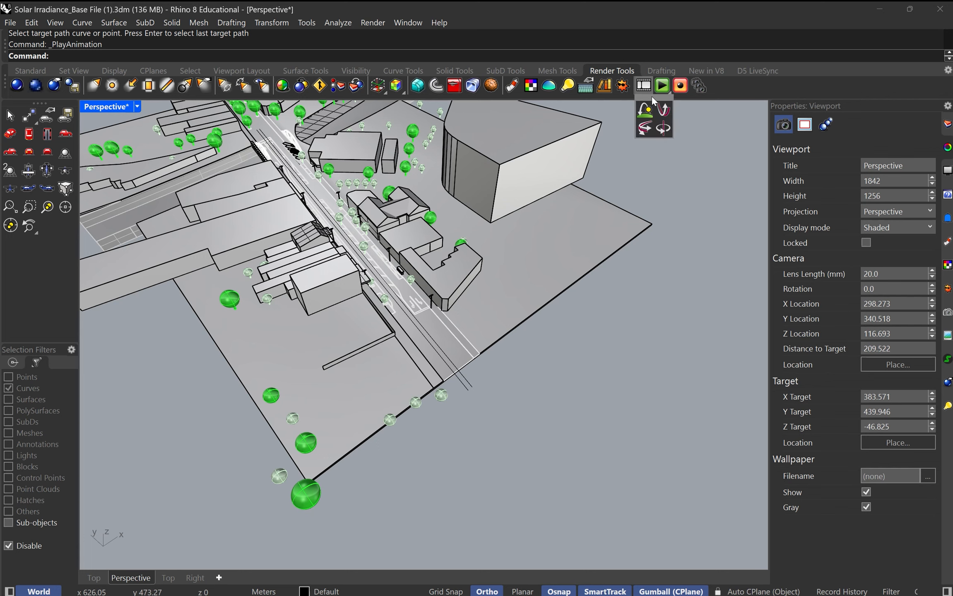
pyautogui.click(664, 130)
pyautogui.moveTo(491, 215); pyautogui.dragTo(474, 219)
pyautogui.write('300')
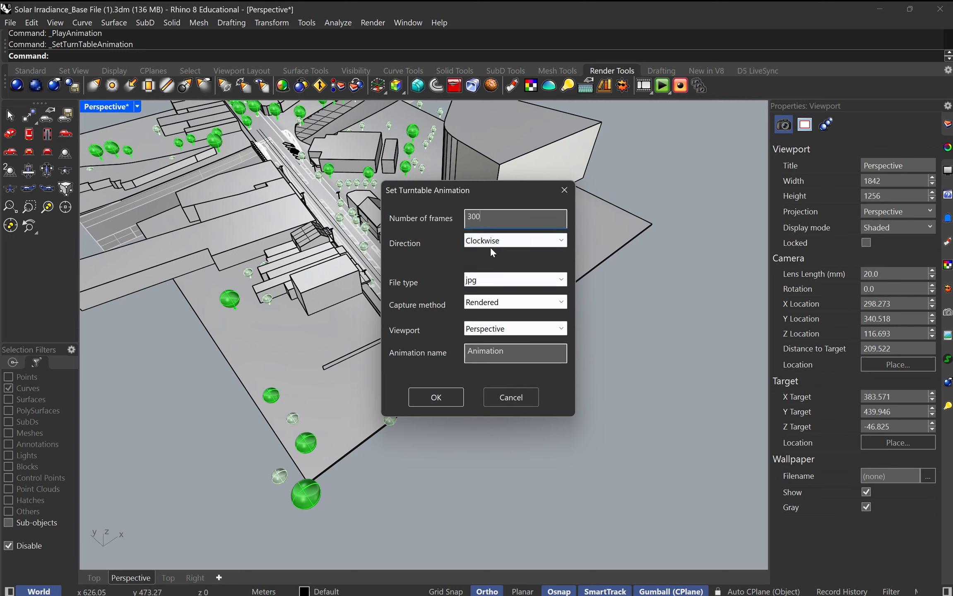
pyautogui.click(441, 398)
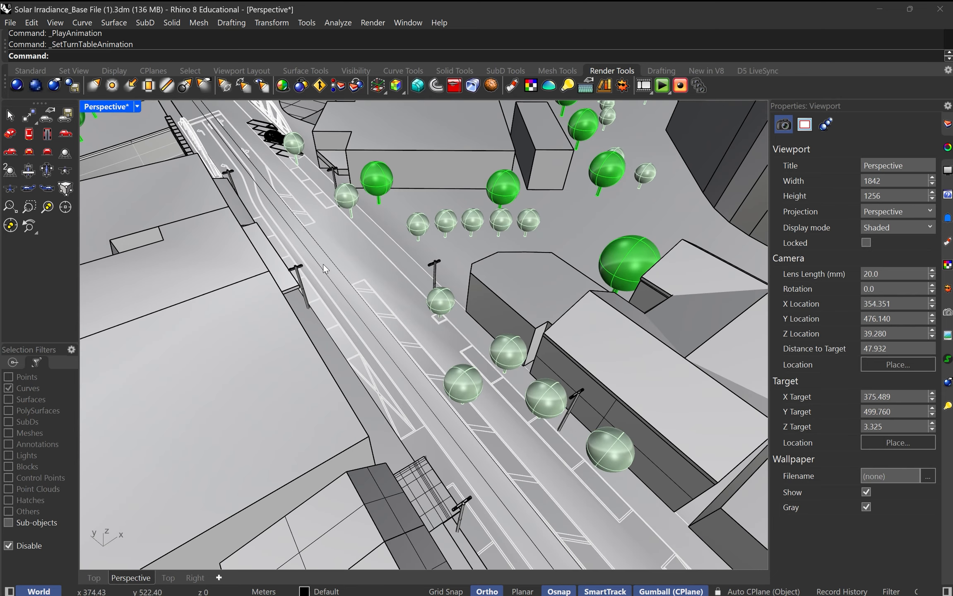
# Step: Place a single point object on the road surface between the buildings
pyautogui.click(11, 116)
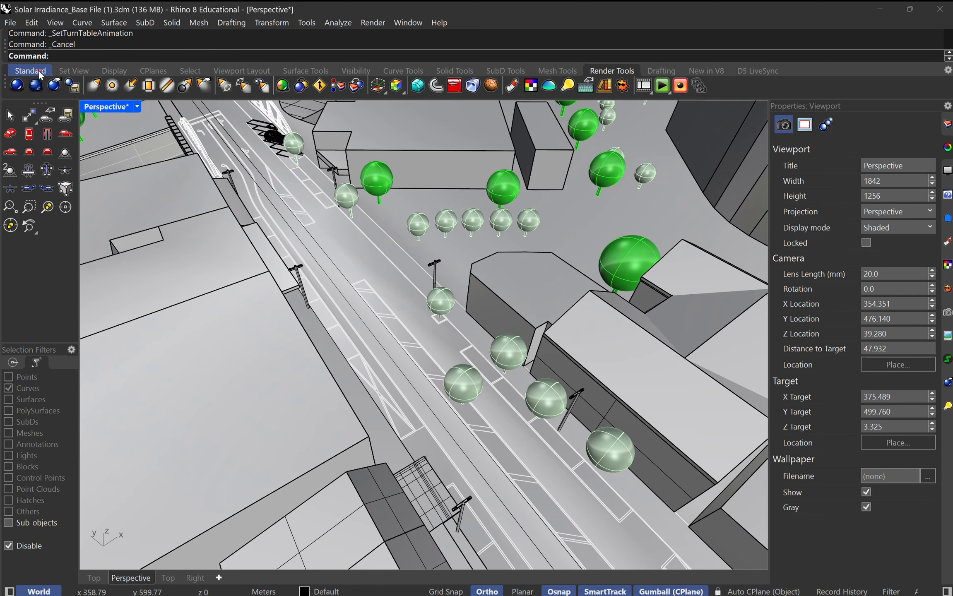
pyautogui.click(40, 74)
pyautogui.click(28, 115)
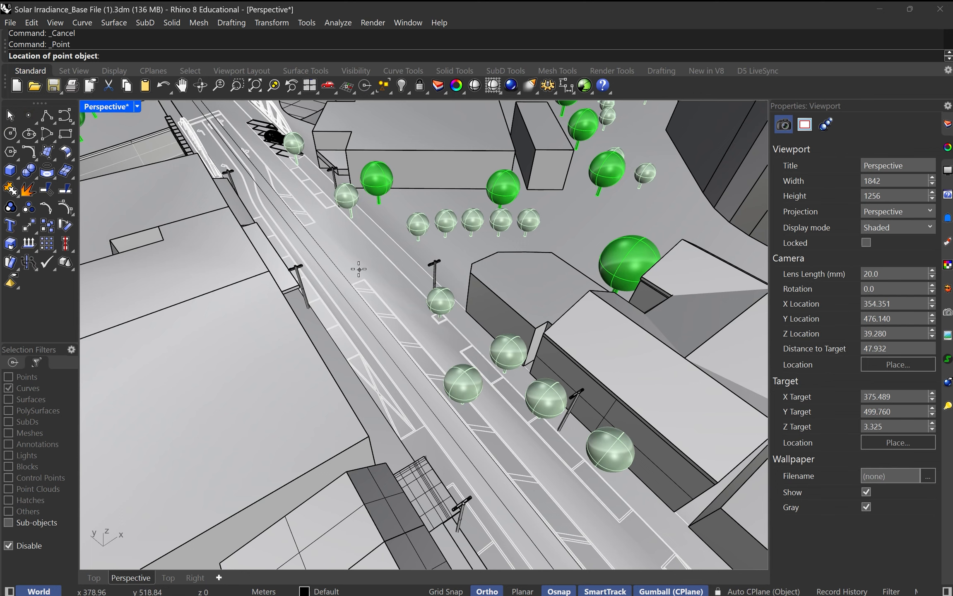
pyautogui.click(357, 268)
pyautogui.press('Escape')
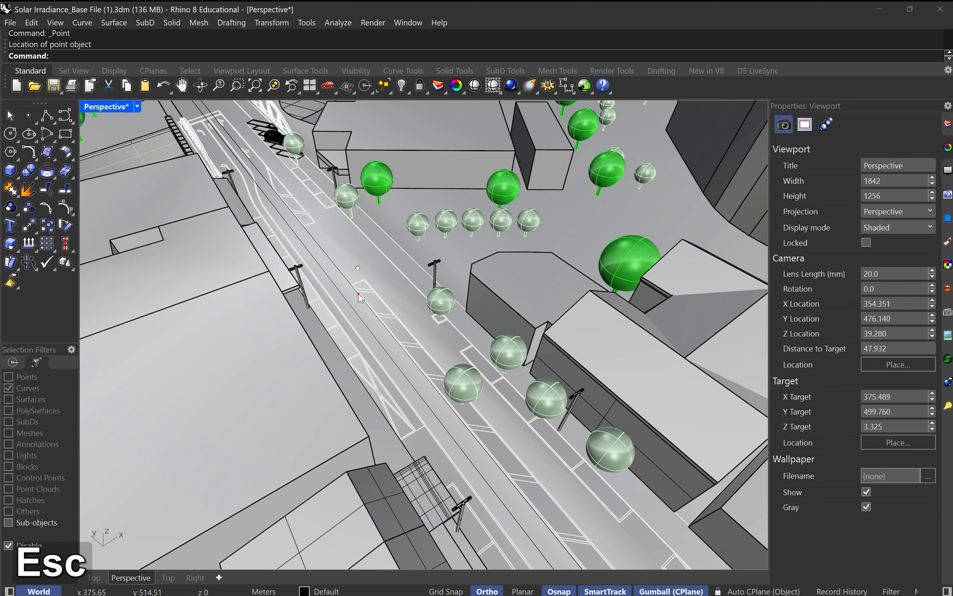
# Step: Delete the two path curves running along the road
pyautogui.click(358, 294)
pyautogui.press('Delete')
pyautogui.press('Delete')
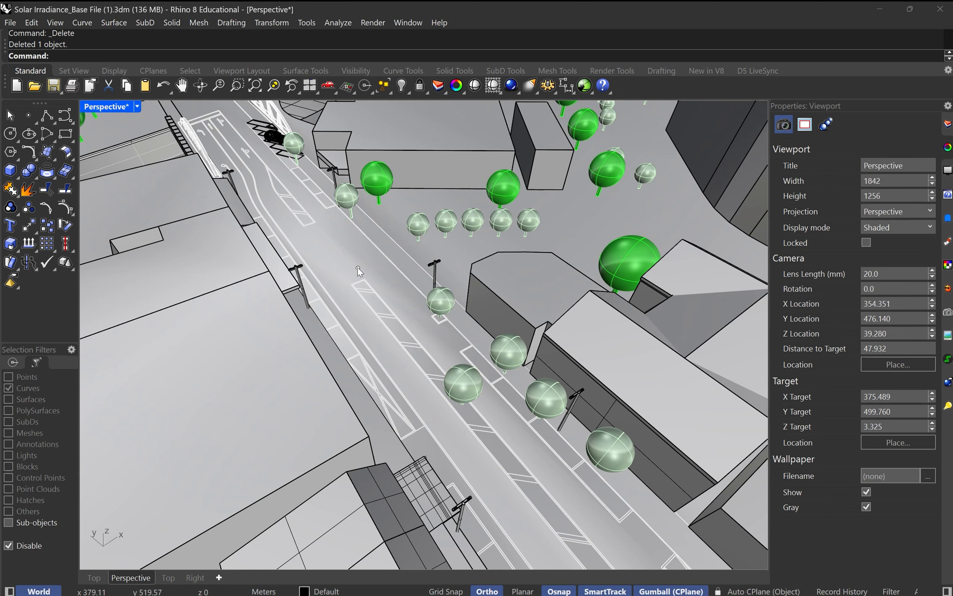
# Step: Zoom to the selected point object on the road and orbit around it to a lower angle between the buildings
pyautogui.click(357, 267)
pyautogui.click(389, 297)
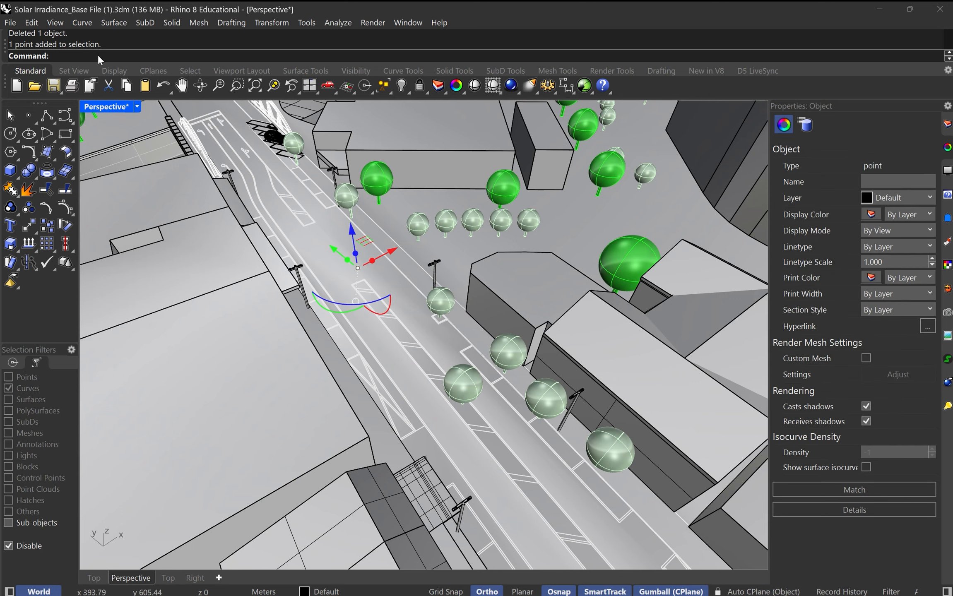
pyautogui.write('Zoom')
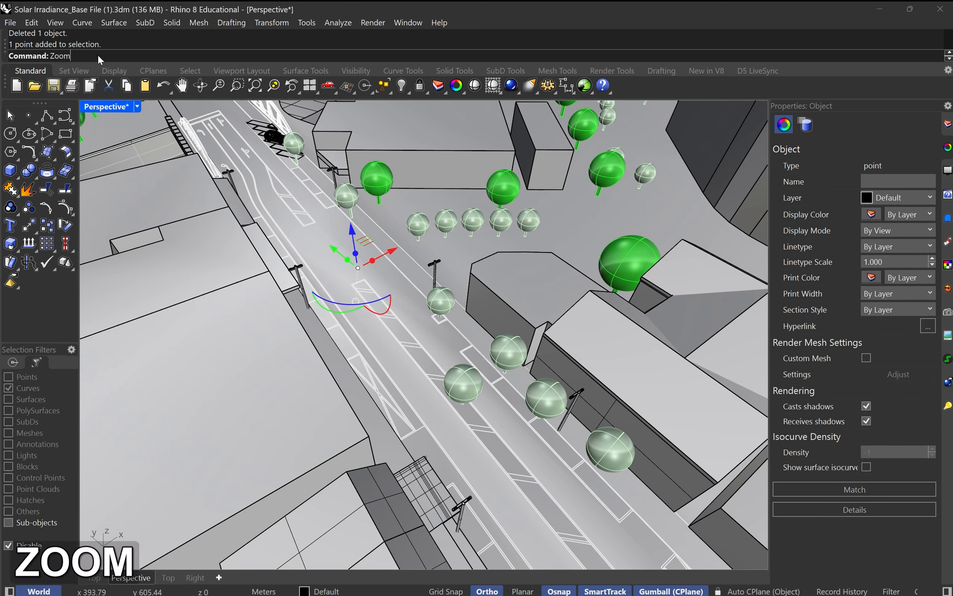
pyautogui.press('Return')
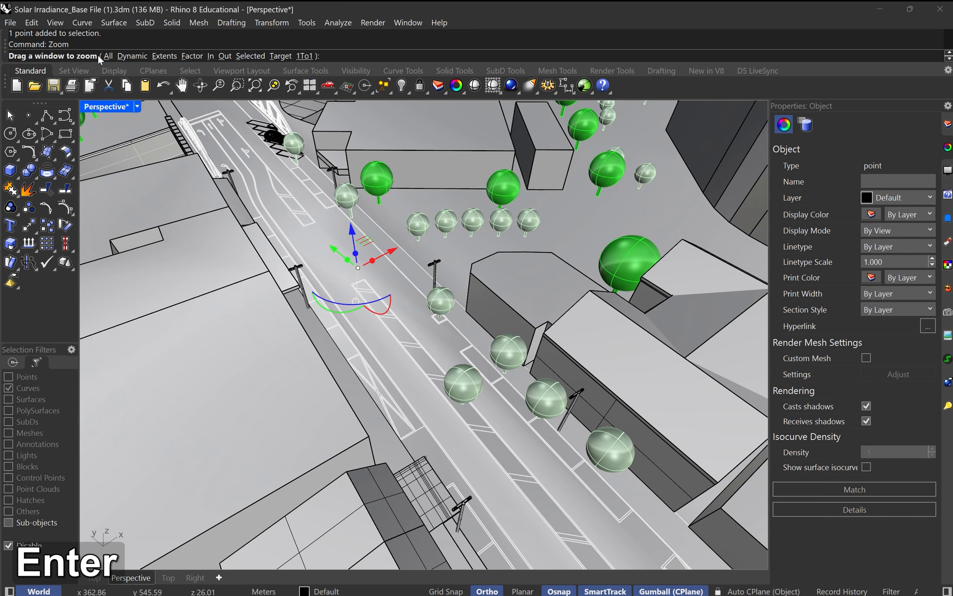
pyautogui.click(251, 57)
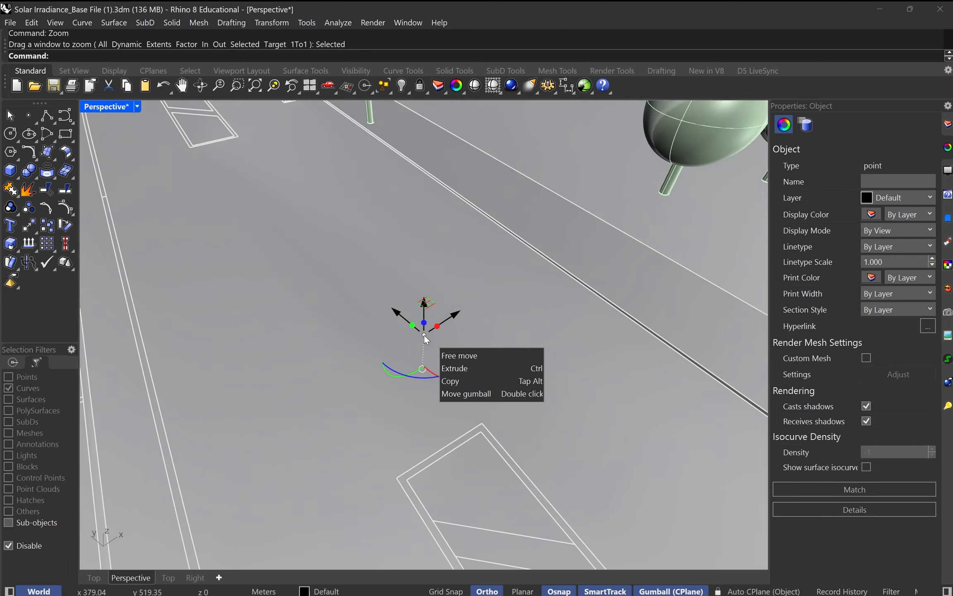
pyautogui.scroll(-4, 425, 337)
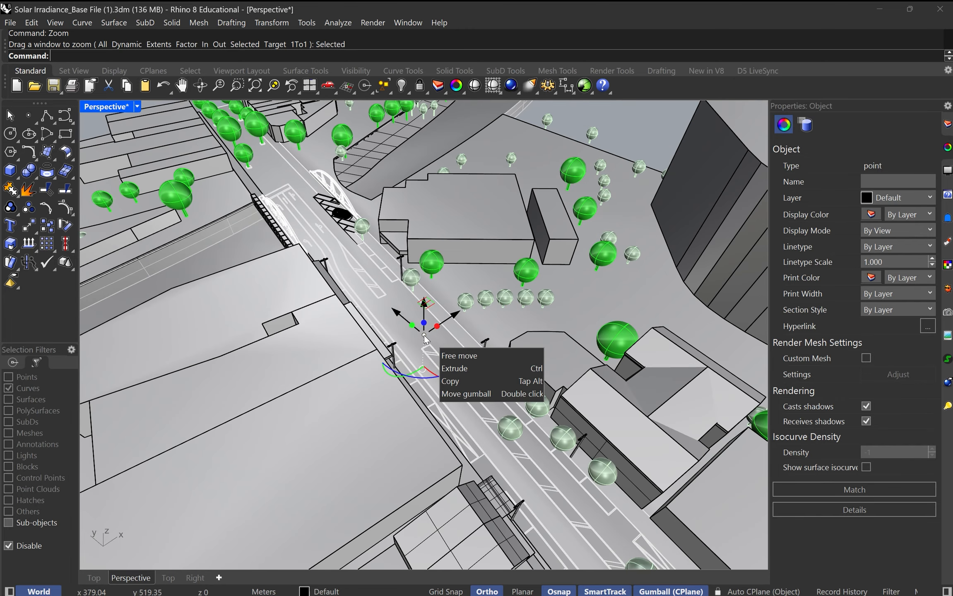
pyautogui.click(424, 335)
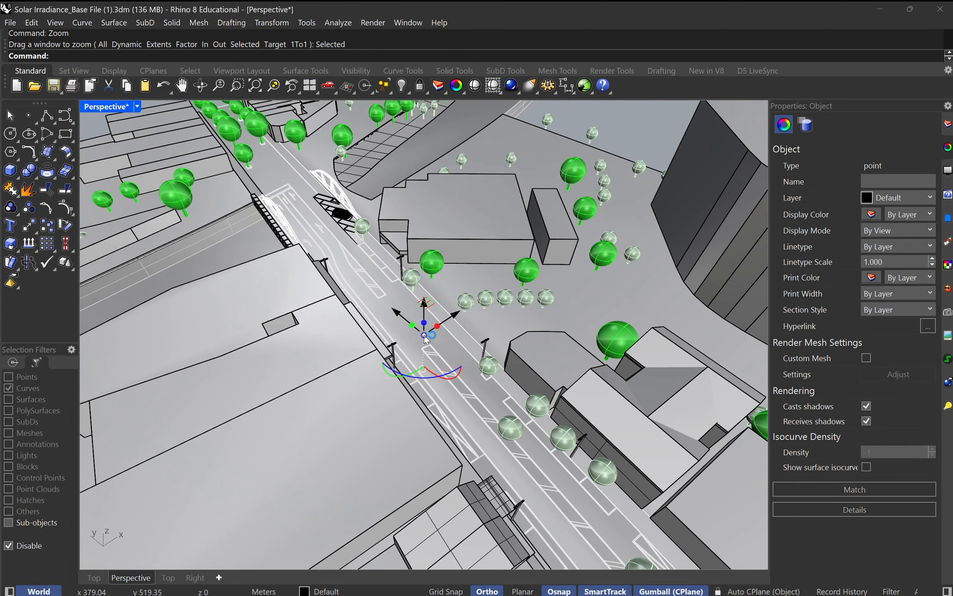
pyautogui.click(424, 335)
pyautogui.press('Escape')
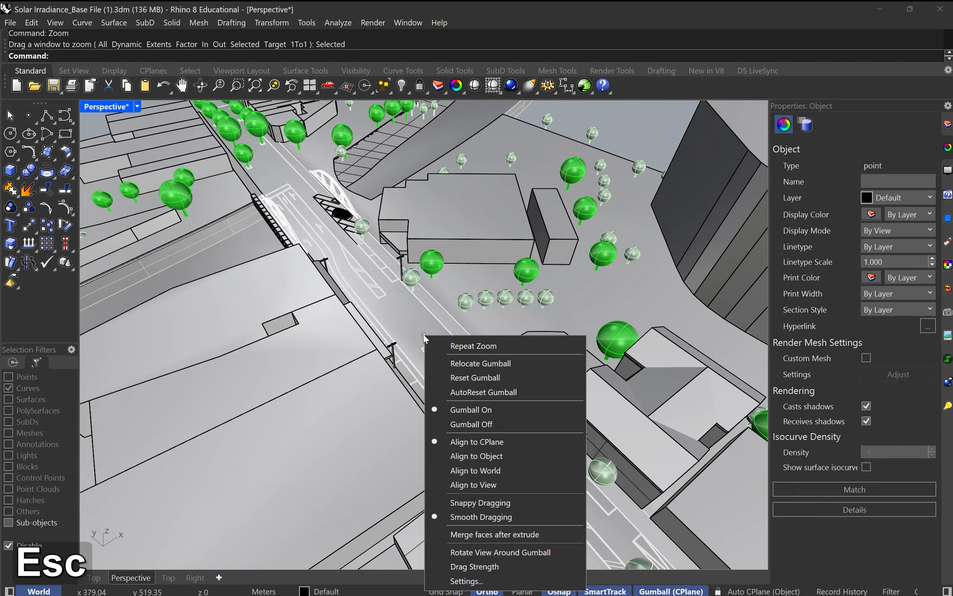
pyautogui.moveTo(423, 335); pyautogui.dragTo(356, 342, button='right')
pyautogui.press('Escape')
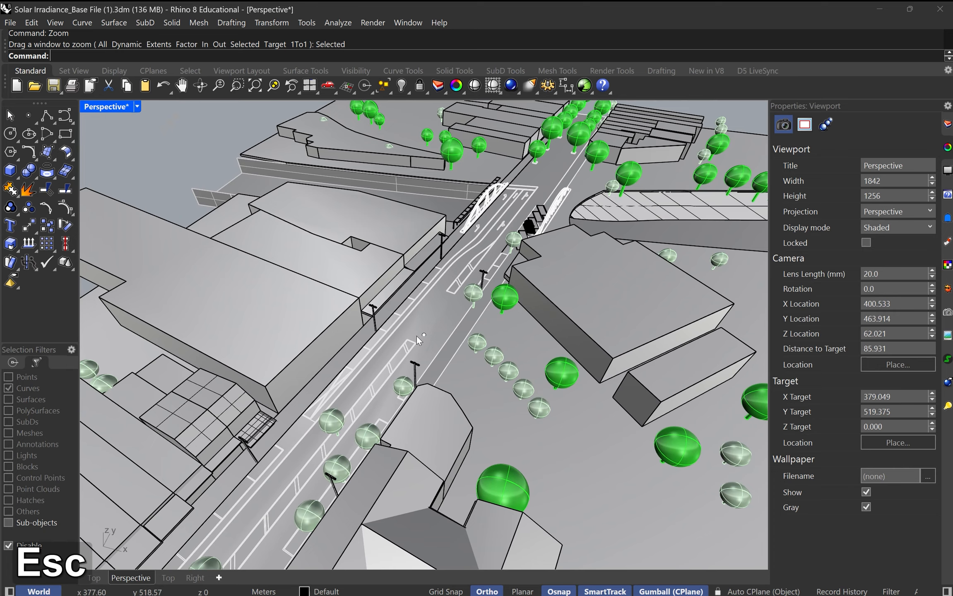
pyautogui.click(424, 335)
pyautogui.click(497, 365)
pyautogui.moveTo(494, 399); pyautogui.dragTo(480, 382, button='right')
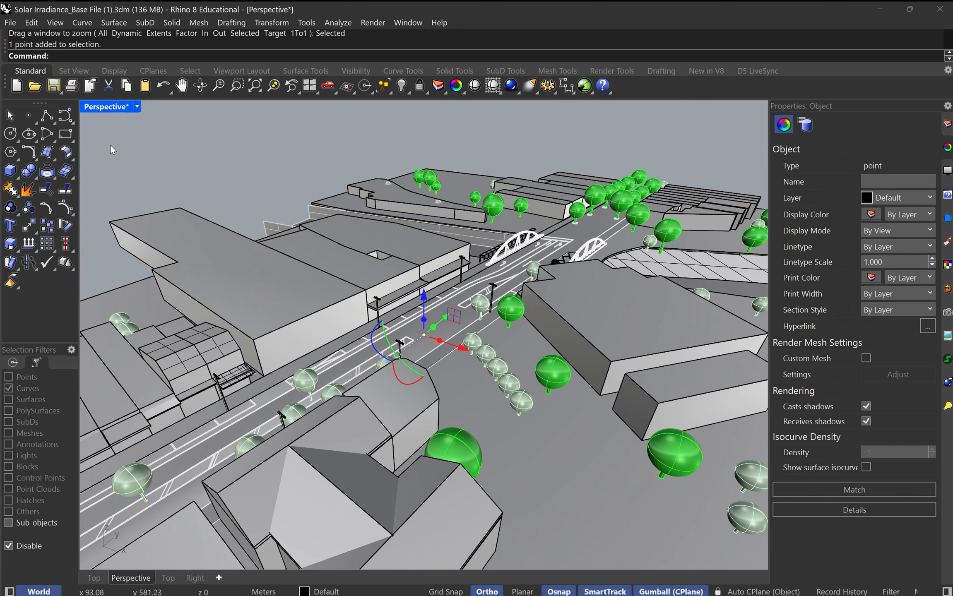
pyautogui.click(137, 107)
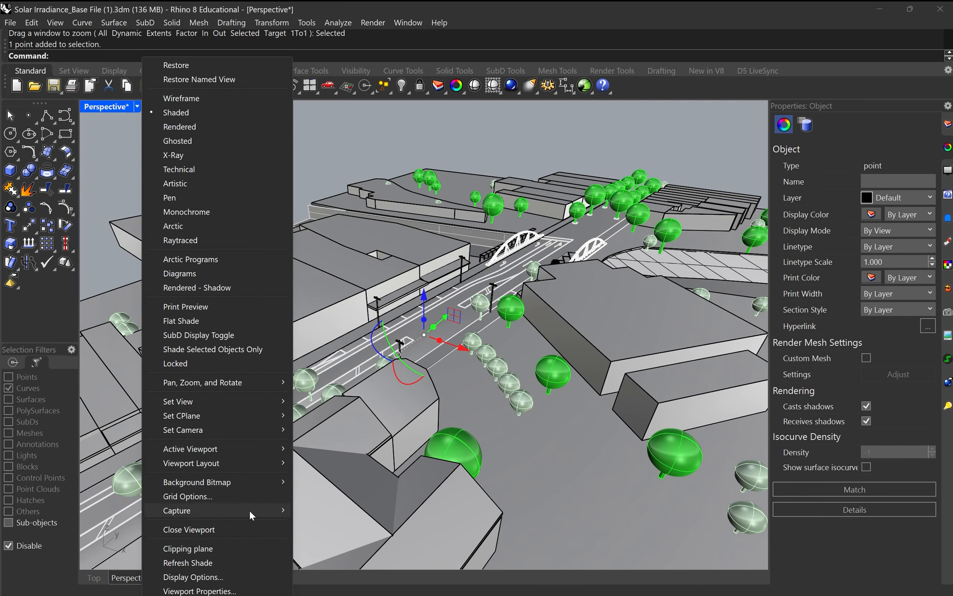
pyautogui.moveTo(251, 515)
pyautogui.click(877, 126)
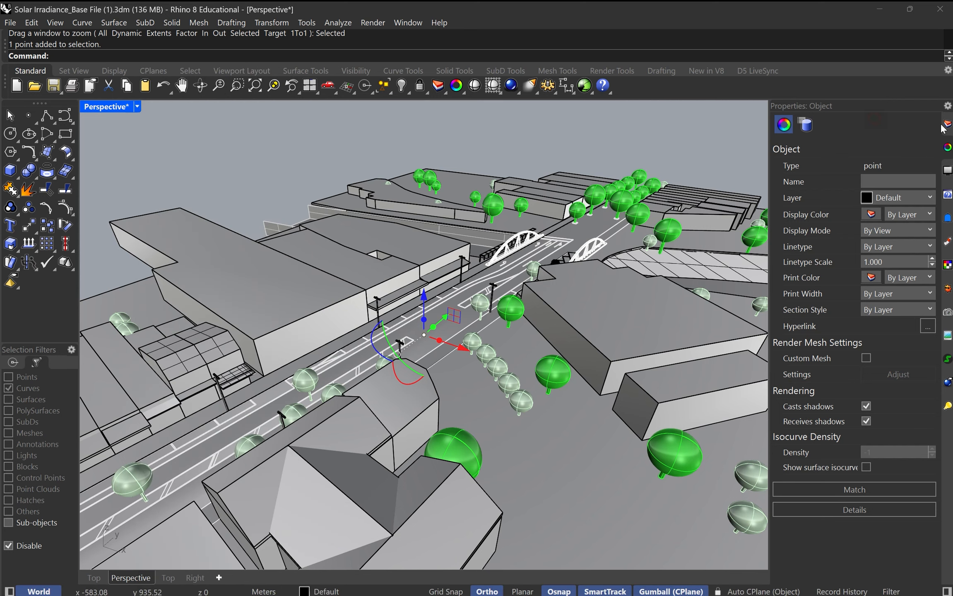
# Step: Try the Parallel Reflected projection on the Perspective viewport
pyautogui.press('Escape')
pyautogui.click(931, 212)
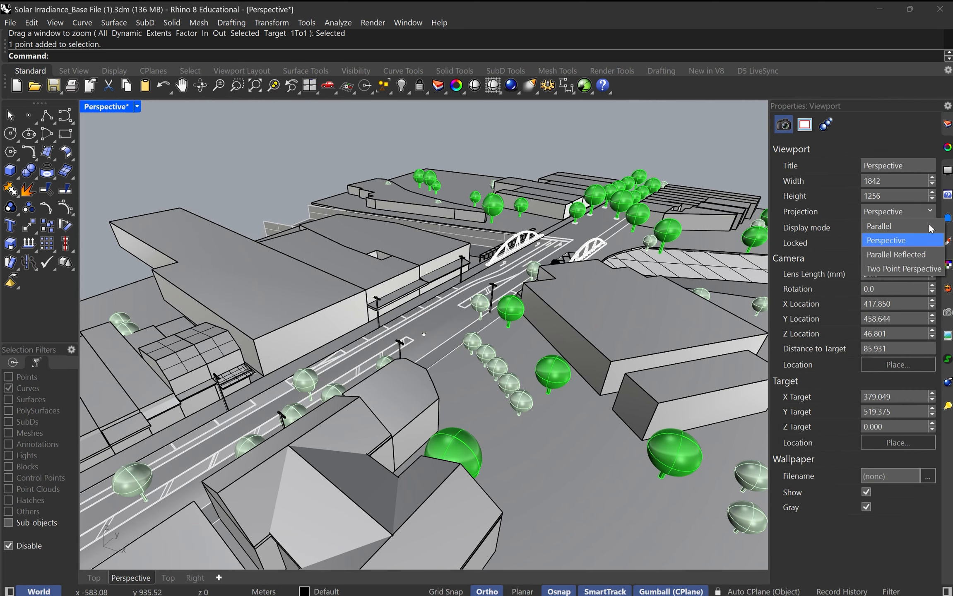
pyautogui.click(914, 254)
pyautogui.moveTo(433, 345)
pyautogui.mouseDown(button='right')
pyautogui.moveTo(439, 374)
pyautogui.moveTo(438, 346)
pyautogui.mouseUp(button='right')
pyautogui.press('Escape')
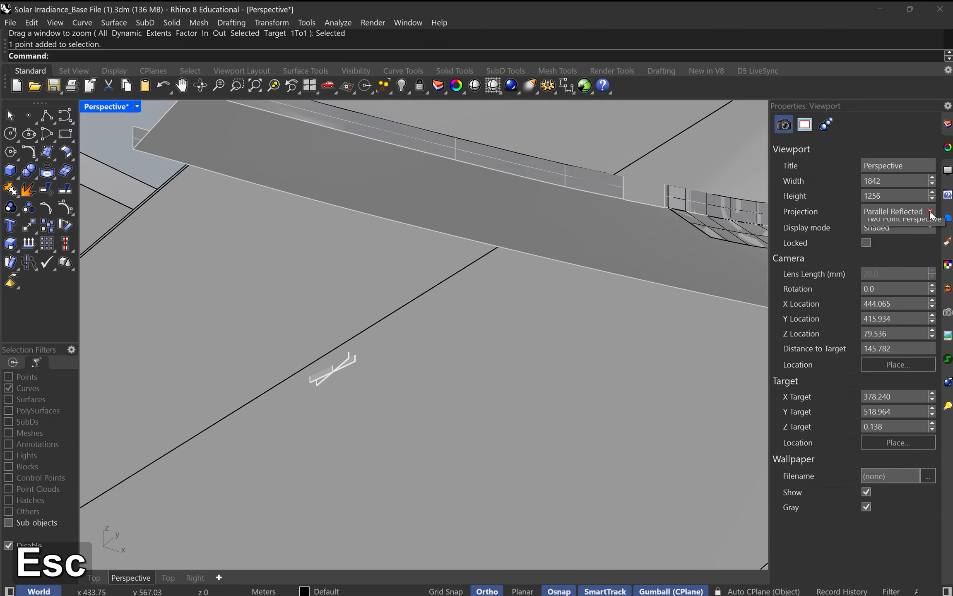
pyautogui.click(931, 213)
pyautogui.press('Escape')
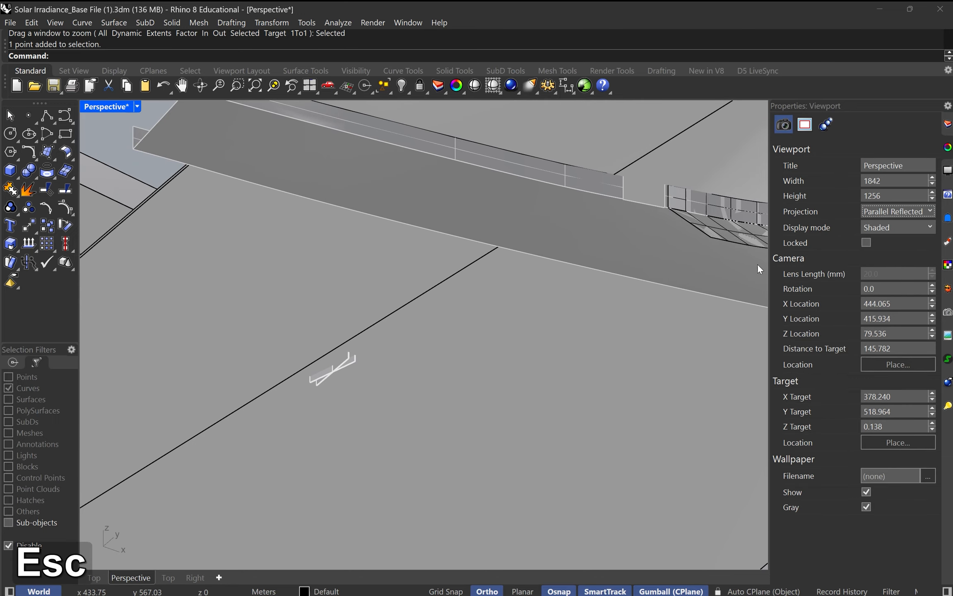
# Step: Set the Perspective viewport's projection to Parallel and frame the point object with its surrounding buildings
pyautogui.click(908, 214)
pyautogui.click(869, 226)
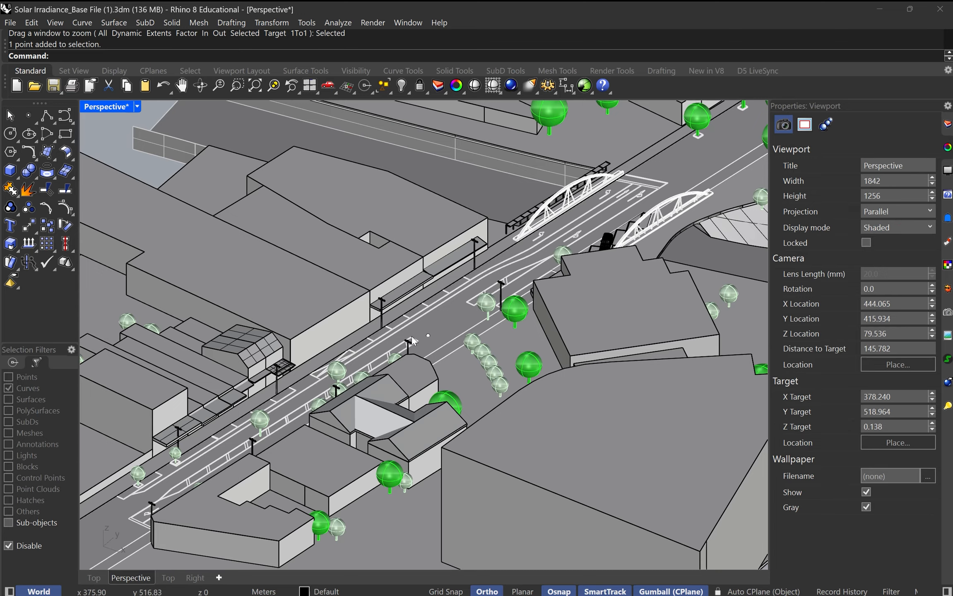
pyautogui.click(438, 339)
pyautogui.scroll(-2, 466, 375)
pyautogui.keyDown('shift'); pyautogui.moveTo(477, 379); pyautogui.dragTo(457, 359, button='right'); pyautogui.keyUp('shift')
pyautogui.press('Escape')
pyautogui.scroll(-3, 457, 359)
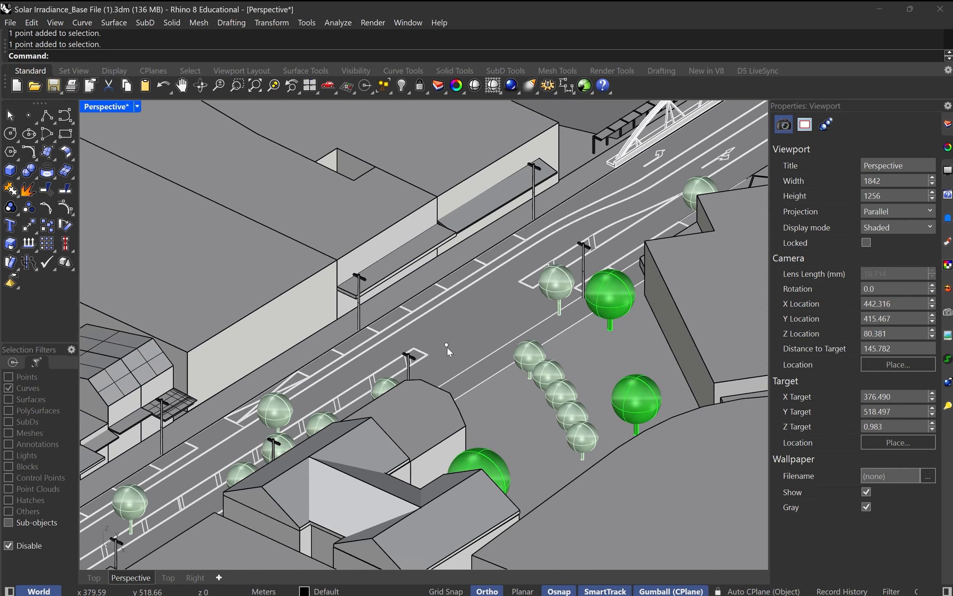
pyautogui.scroll(-3, 447, 347)
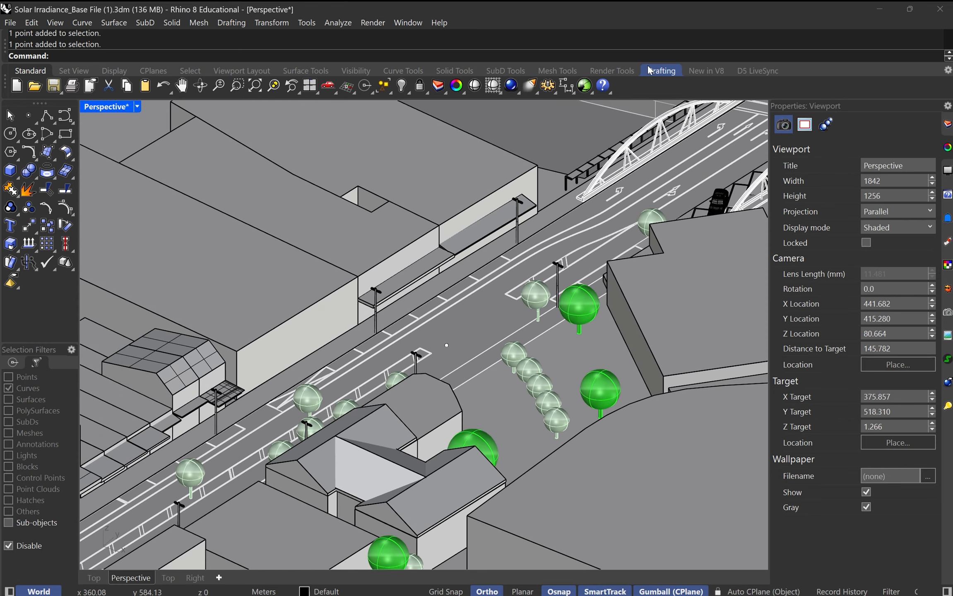
# Step: Set up the clockwise turntable animation again with 300 frames, jpg output and Rendered capture of the Perspective viewport, and preview it
pyautogui.click(662, 71)
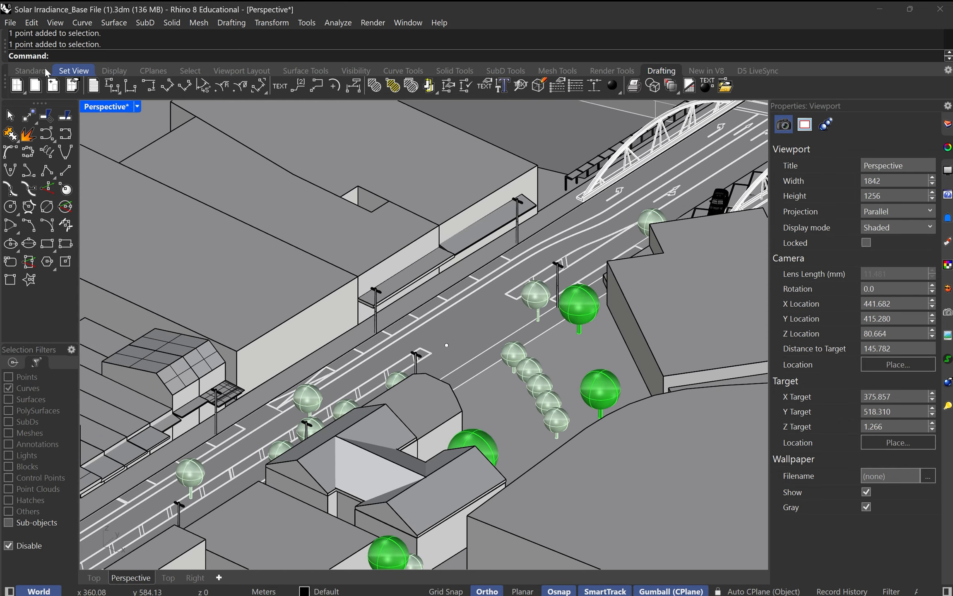
pyautogui.click(602, 73)
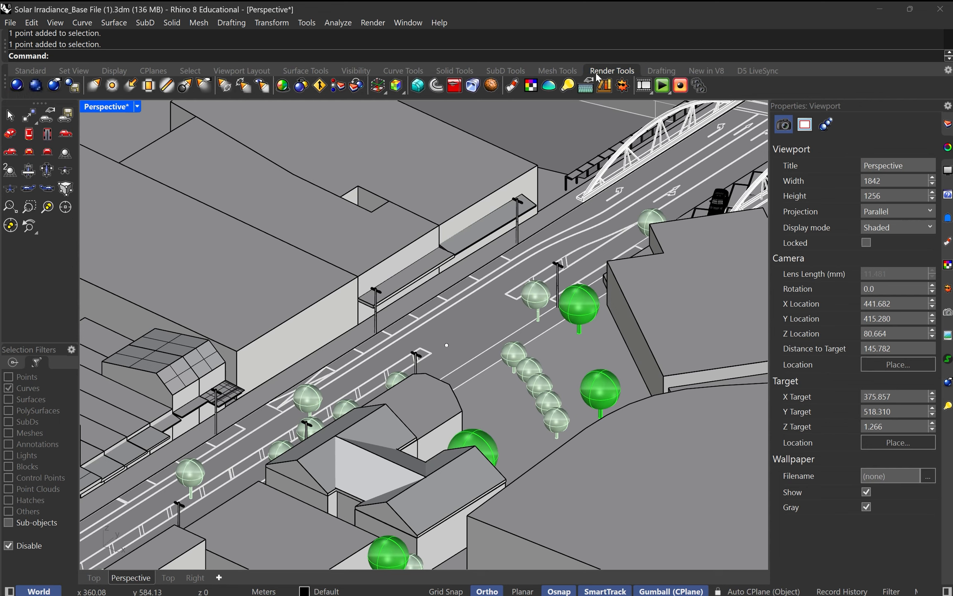
pyautogui.click(663, 86)
pyautogui.press('Escape')
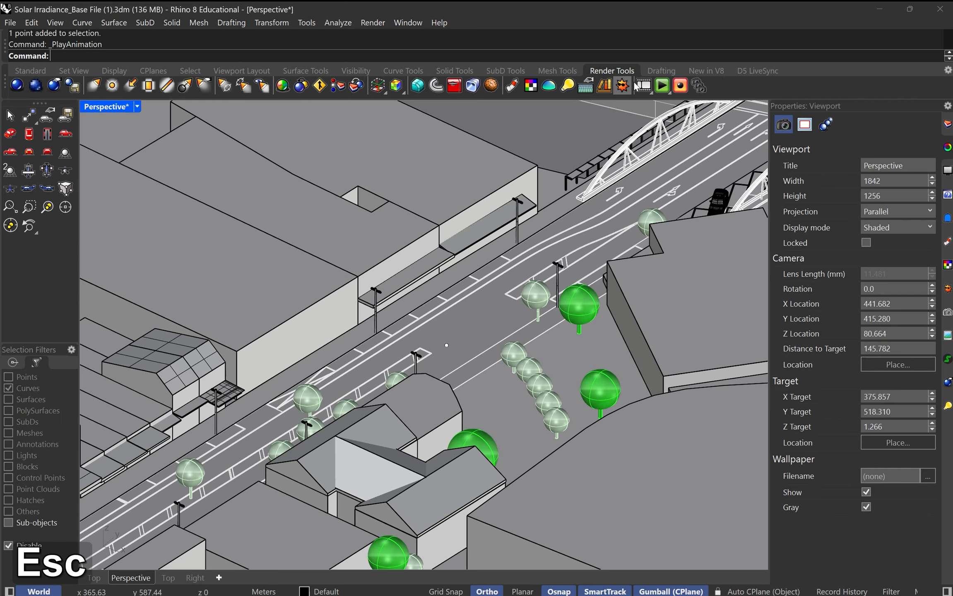
pyautogui.click(643, 85)
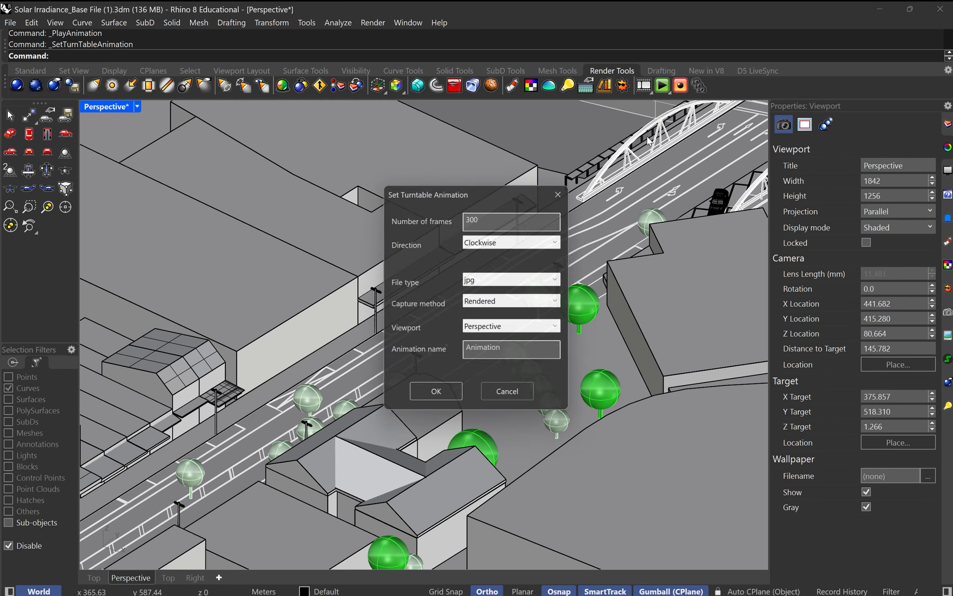
pyautogui.click(436, 398)
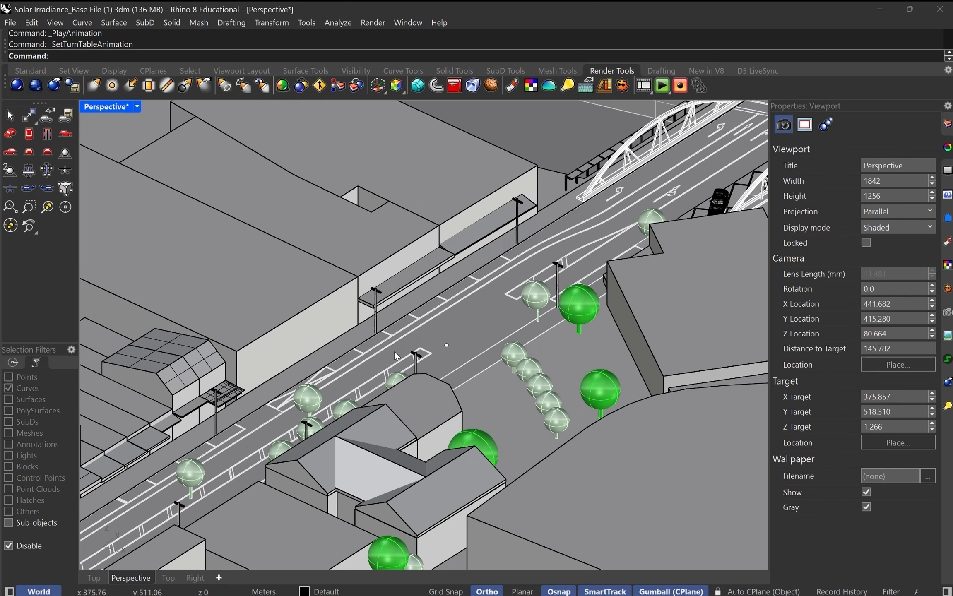
pyautogui.click(662, 87)
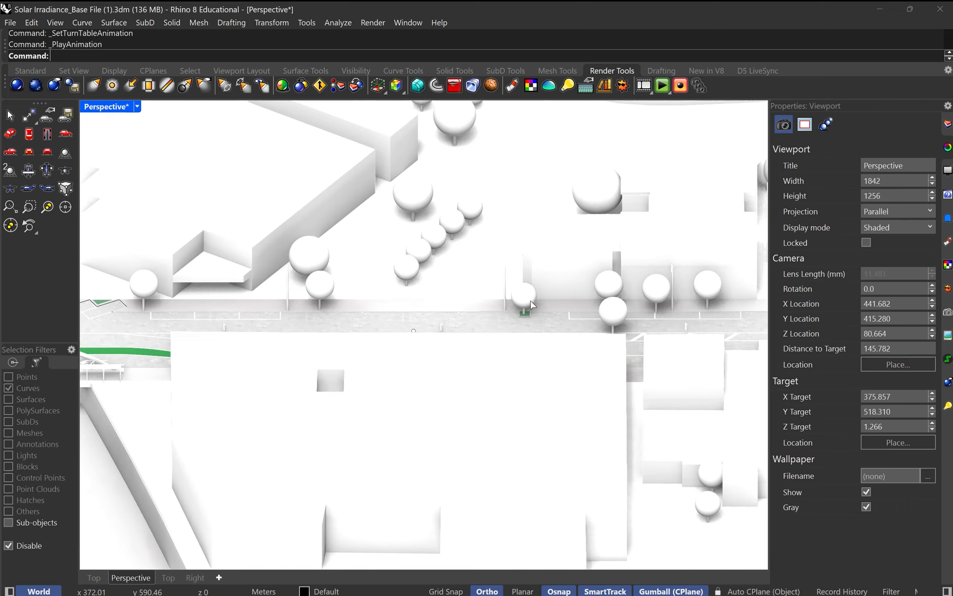
pyautogui.press('Escape')
# Step: Delete the point object on the road surface
pyautogui.click(448, 347)
pyautogui.click(478, 380)
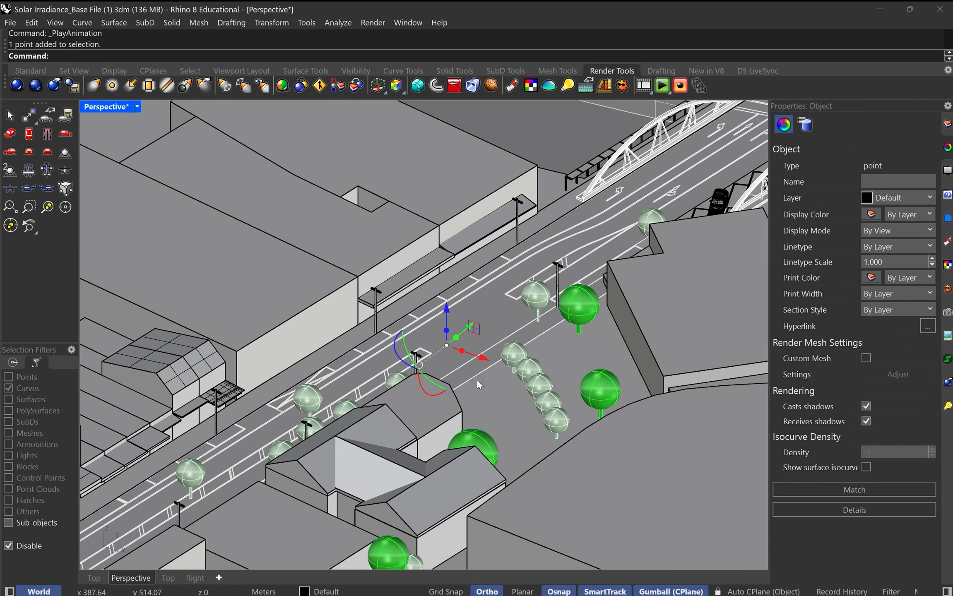
pyautogui.press('Delete')
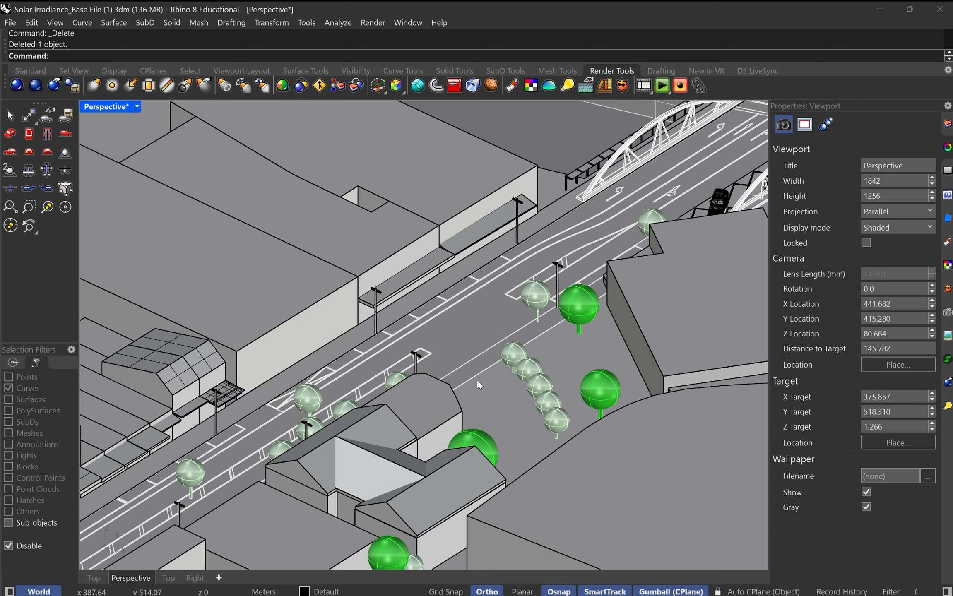
# Step: Start the Record Animation command and set its target folder to Desktop
pyautogui.click(681, 86)
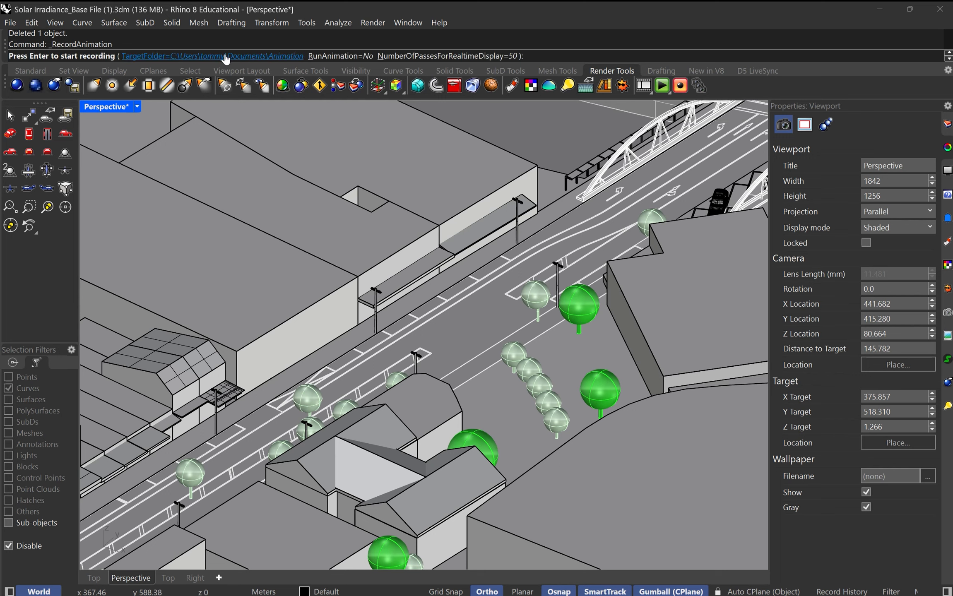
pyautogui.click(185, 58)
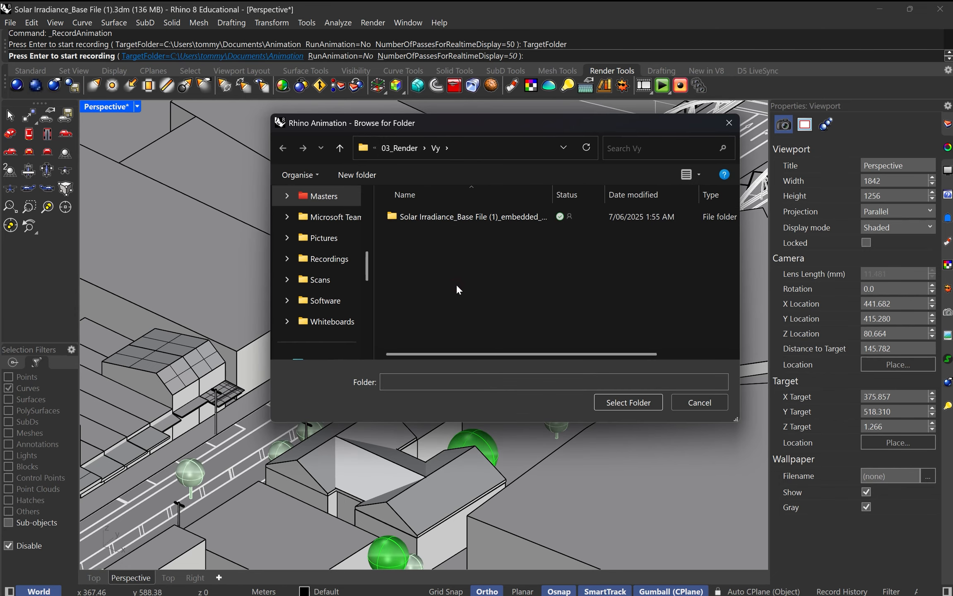
pyautogui.click(406, 148)
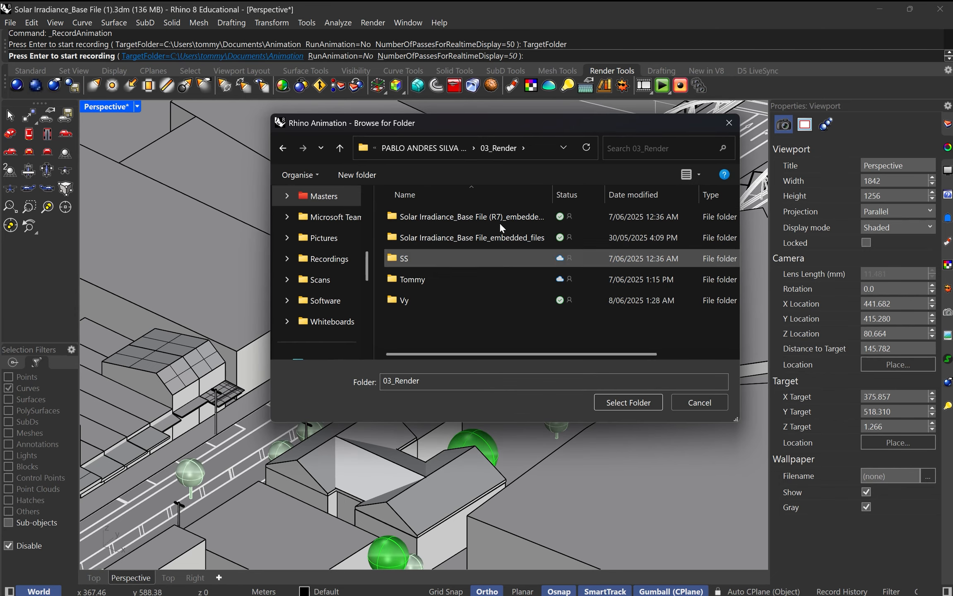
pyautogui.click(434, 148)
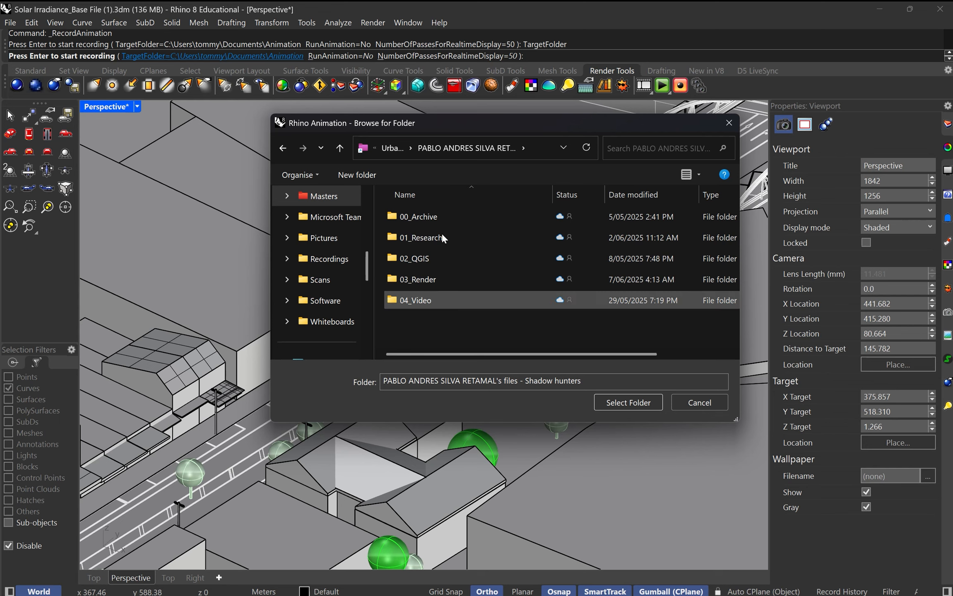
pyautogui.click(390, 149)
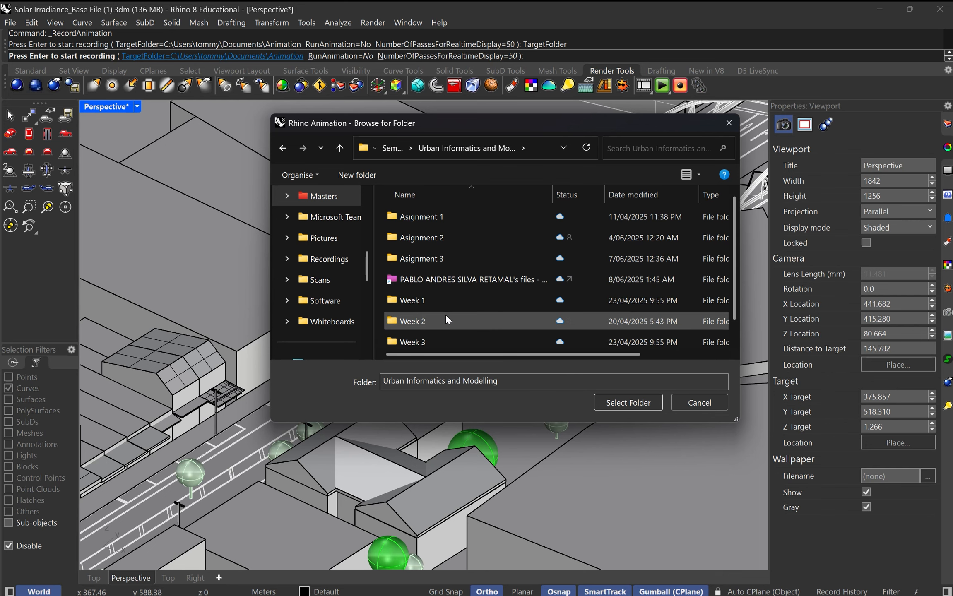
pyautogui.scroll(-1, 444, 325)
pyautogui.doubleClick(442, 336)
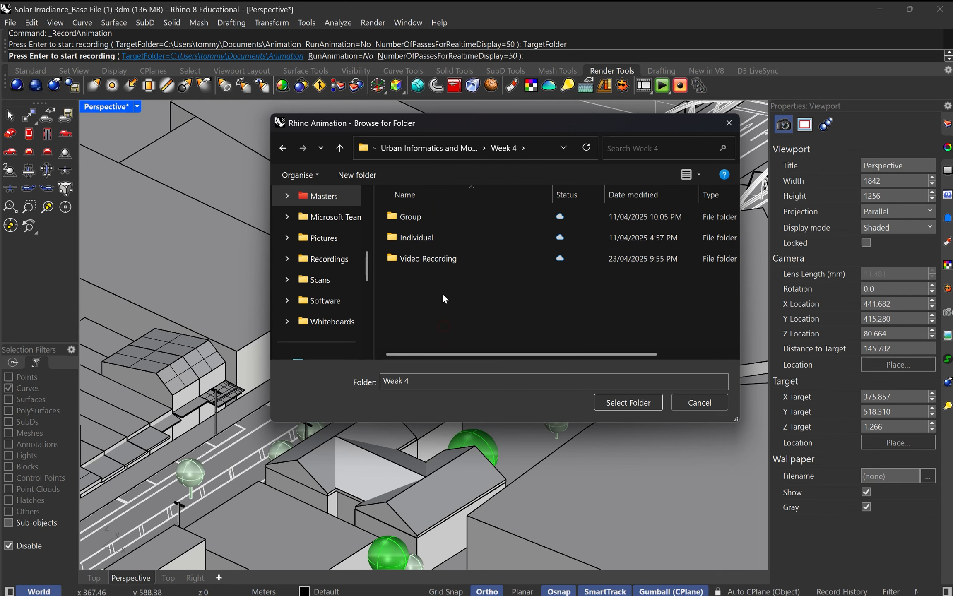
pyautogui.hotkey('alt', 'Left')
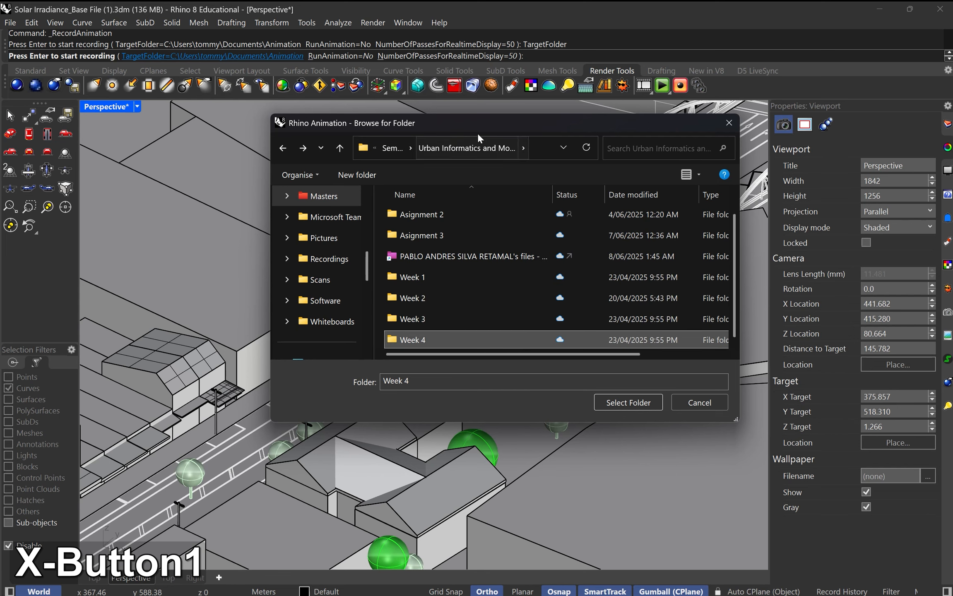
pyautogui.scroll(5, 331, 249)
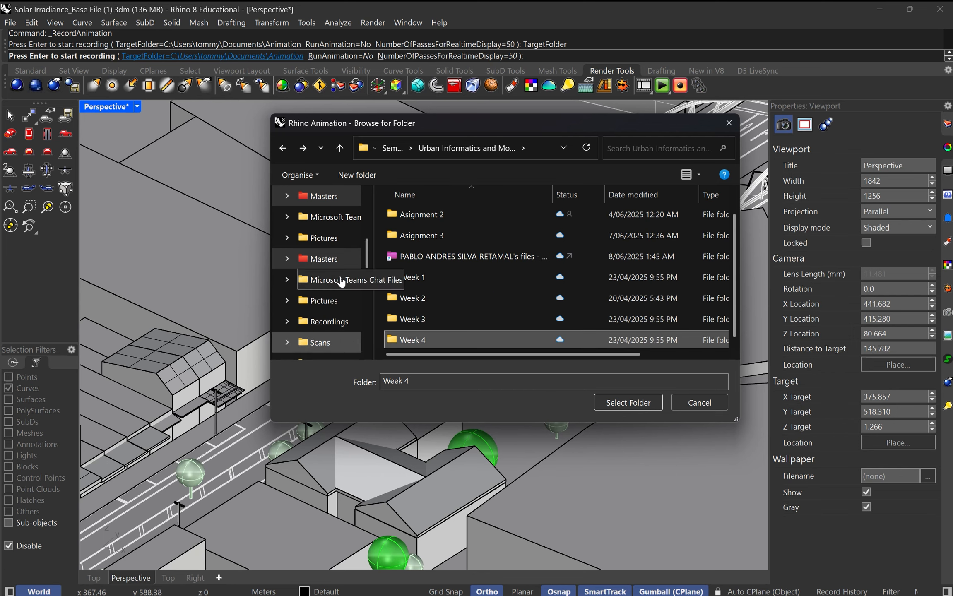
pyautogui.scroll(-3, 327, 245)
pyautogui.scroll(3, 332, 261)
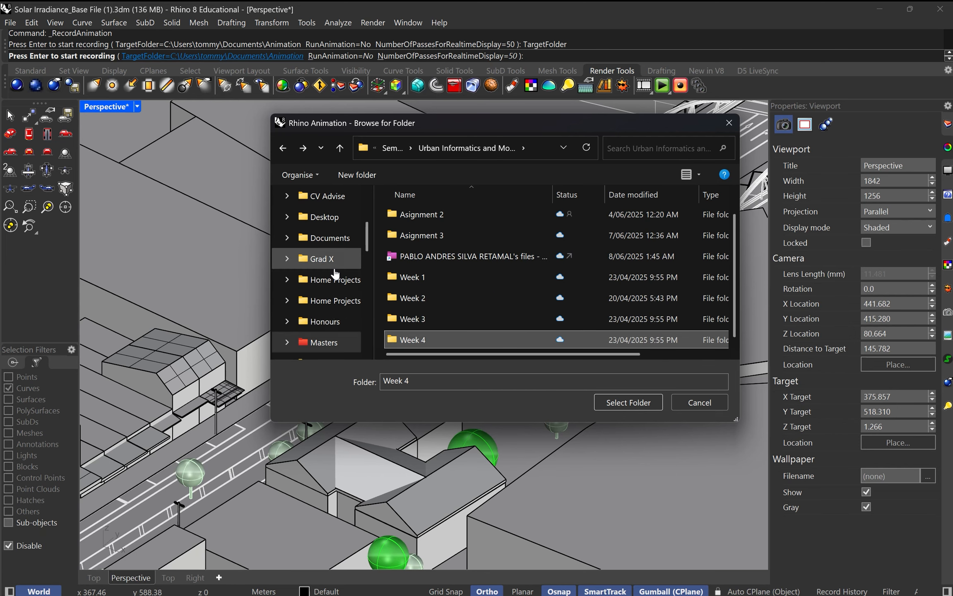
pyautogui.scroll(-1, 327, 253)
pyautogui.click(324, 279)
pyautogui.click(628, 403)
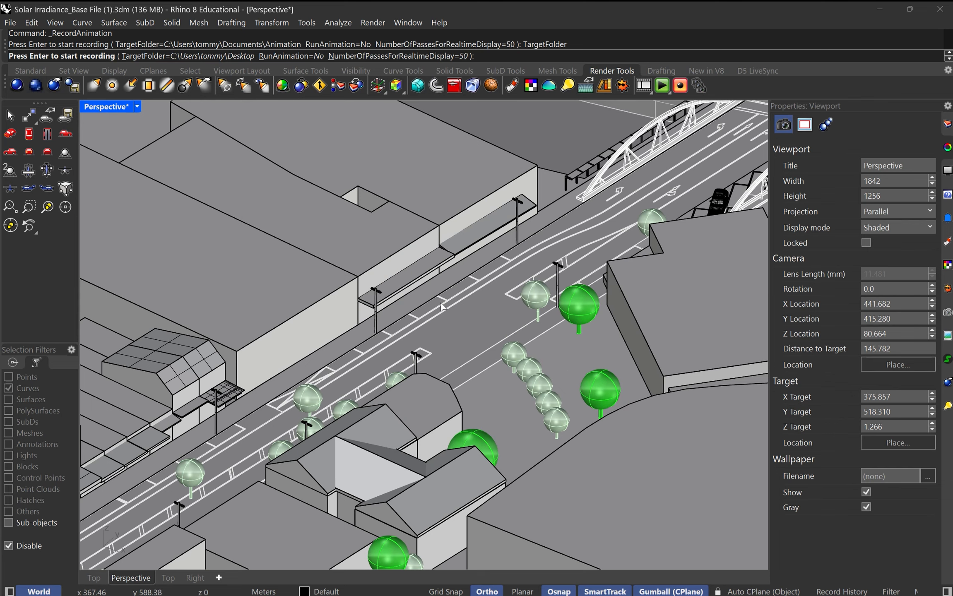
# Step: Browse for the recording's target folder and create a new folder named Animation Export on the Desktop
pyautogui.click(170, 57)
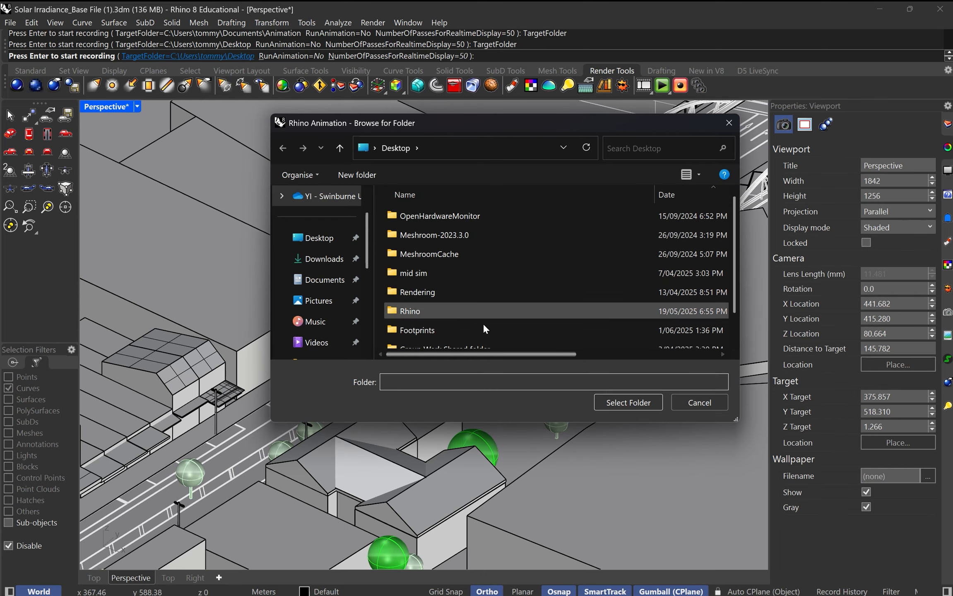
pyautogui.scroll(-1, 497, 274)
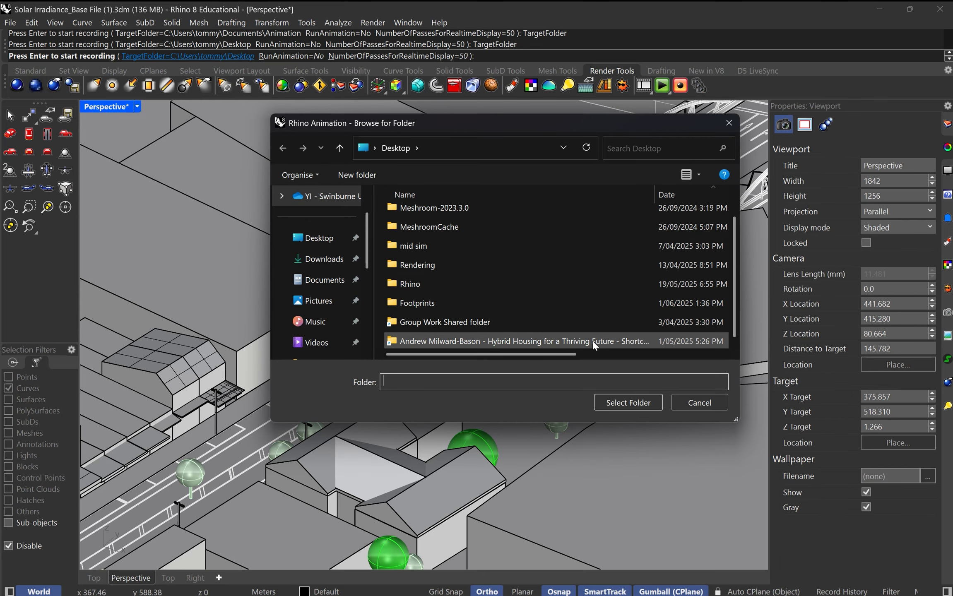
pyautogui.rightClick(616, 319)
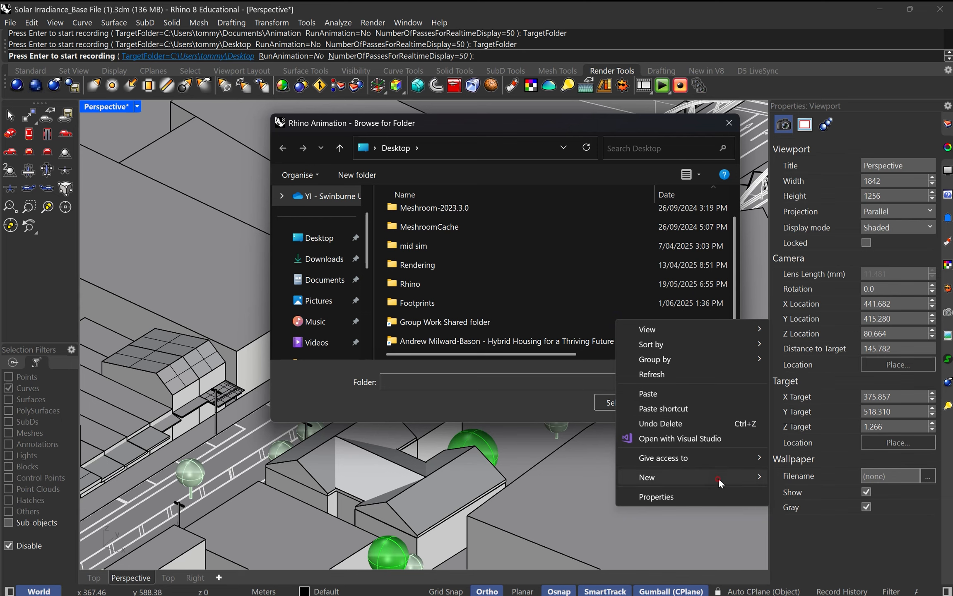
pyautogui.moveTo(718, 478)
pyautogui.click(516, 322)
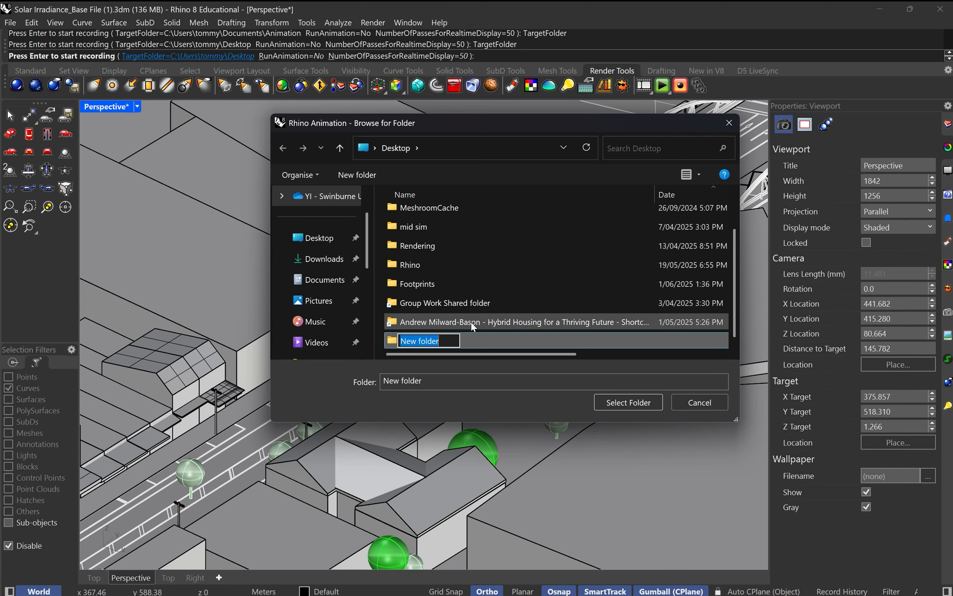
pyautogui.write('e')
pyautogui.press('BackSpace')
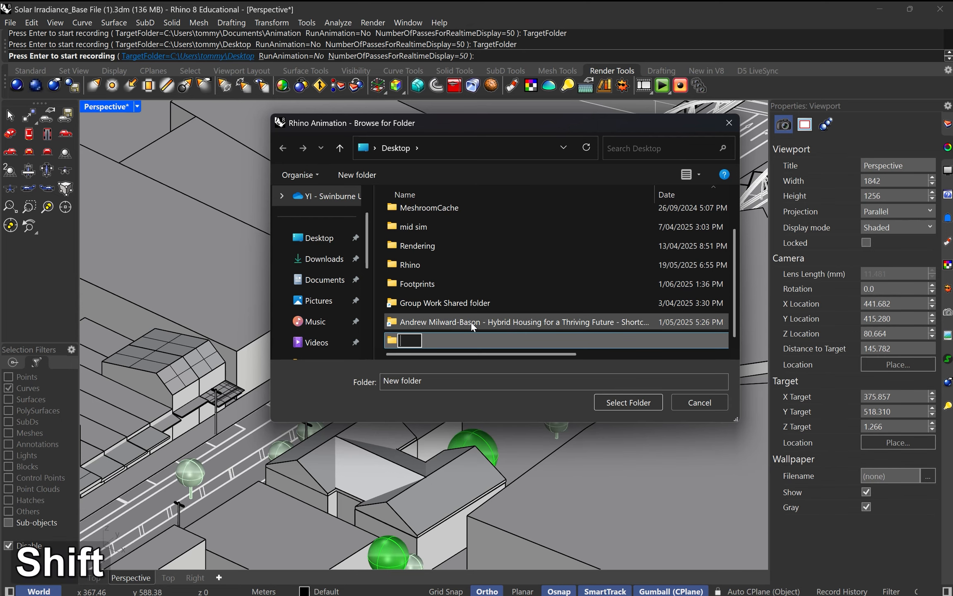
pyautogui.write('Animation Export')
pyautogui.press('Return')
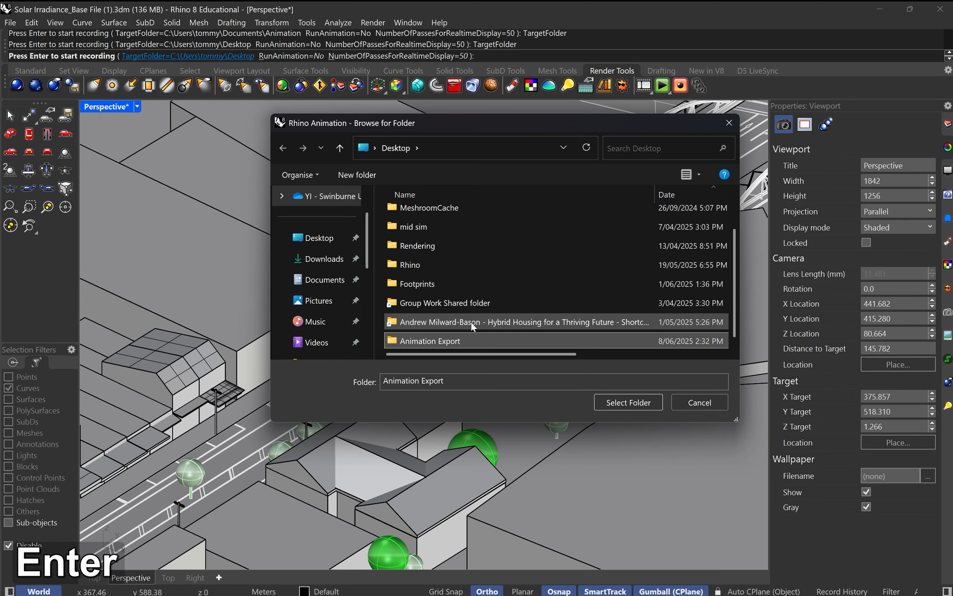
# Step: Set the Animation Export folder as the target folder and start recording the turntable animation
pyautogui.doubleClick(472, 338)
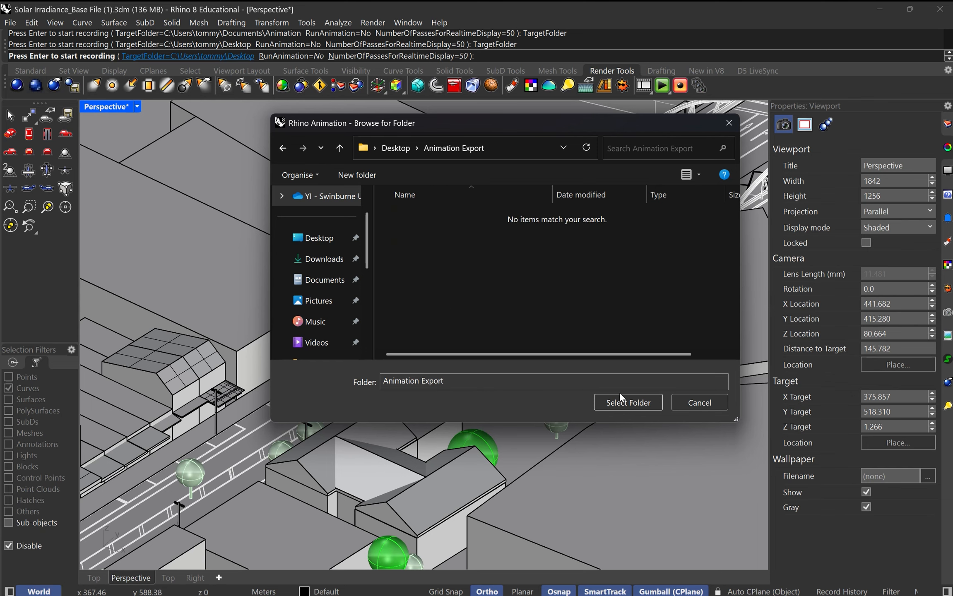
pyautogui.click(629, 403)
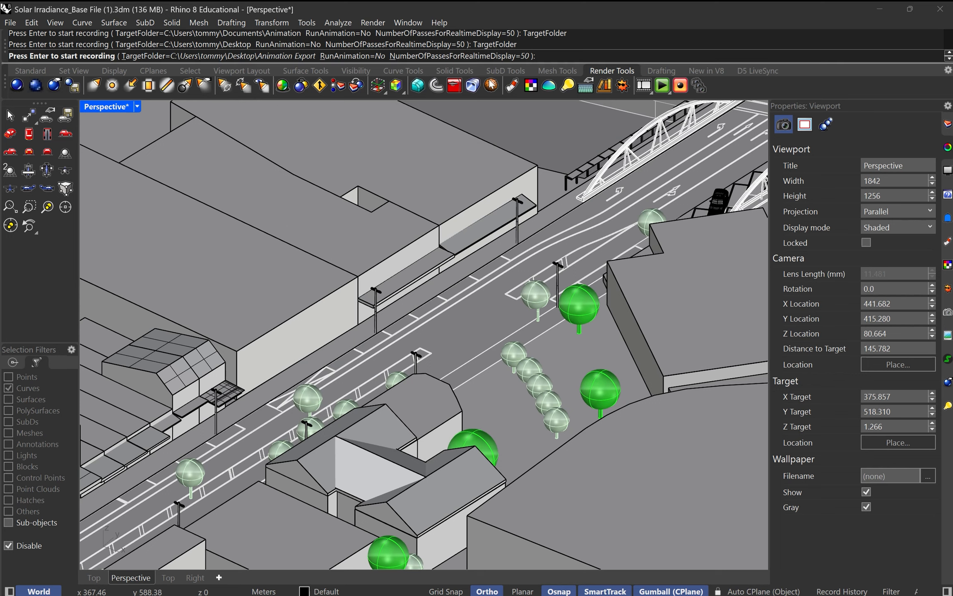
pyautogui.press('Return')
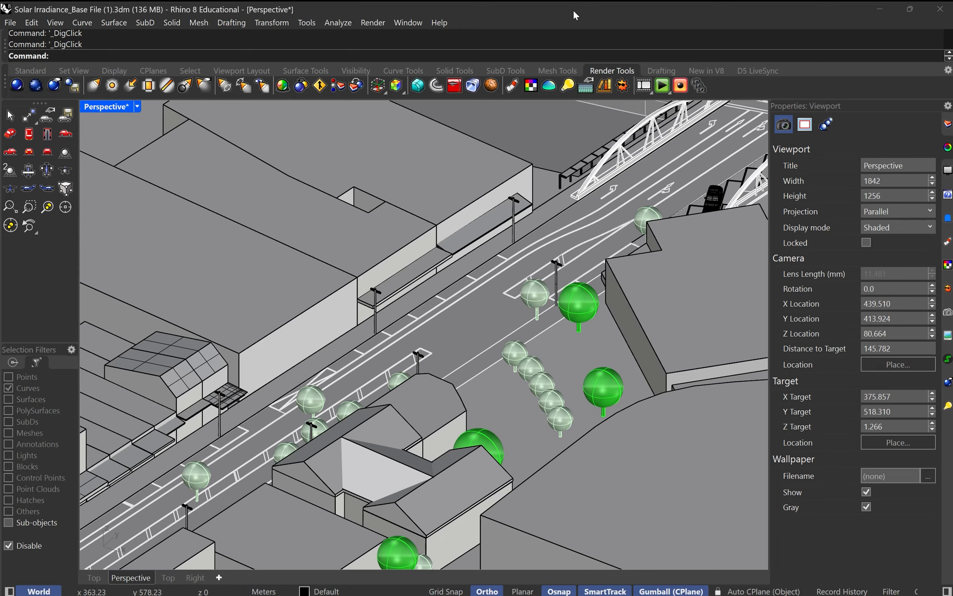
# Step: Switch to the File Explorer window showing Animation Export and examine the recorded jpg frames
pyautogui.hotkey('alt', 'Tab')
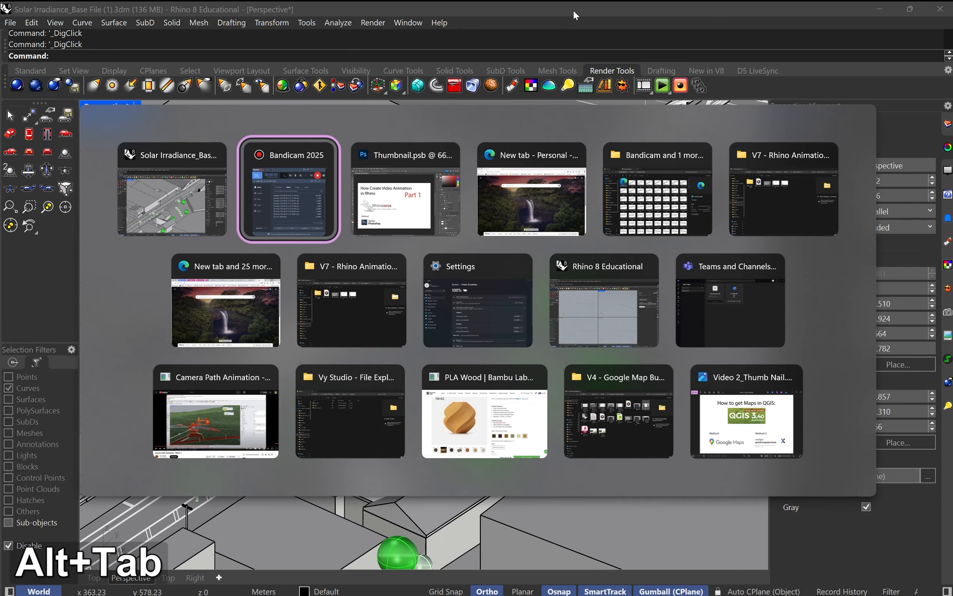
pyautogui.click(672, 206)
pyautogui.click(280, 149)
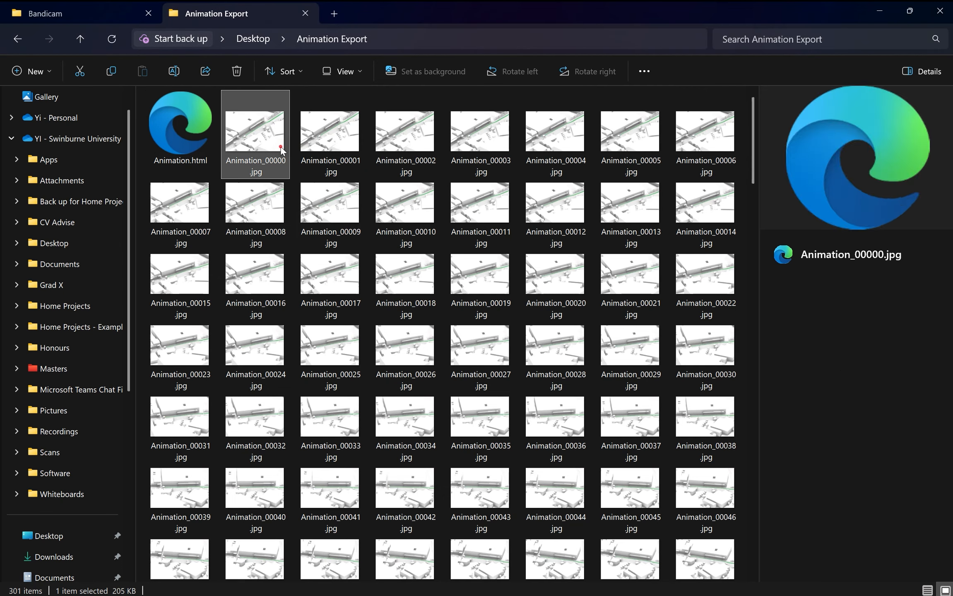
pyautogui.scroll(-15, 467, 235)
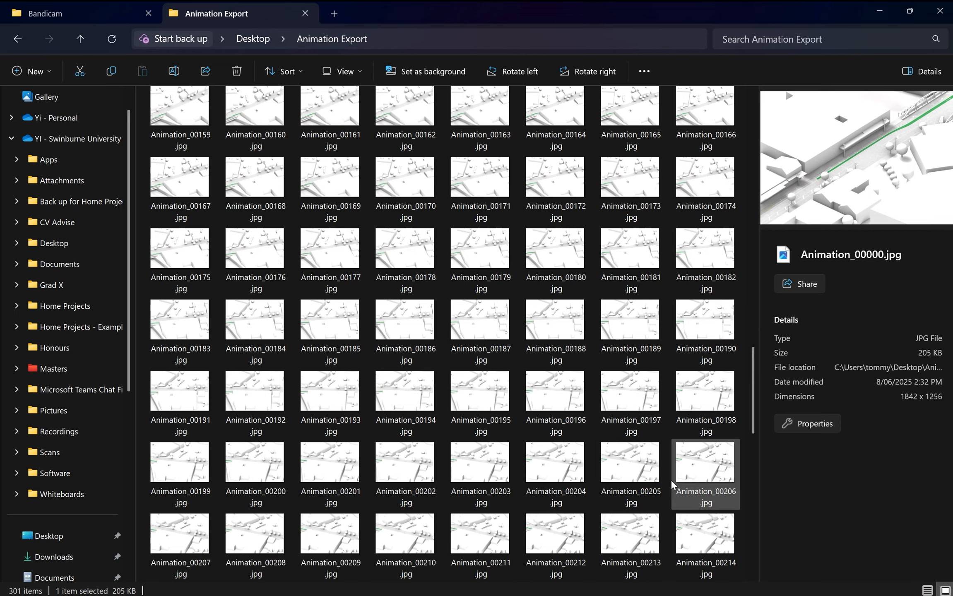
pyautogui.scroll(-10, 669, 481)
pyautogui.scroll(10, 625, 538)
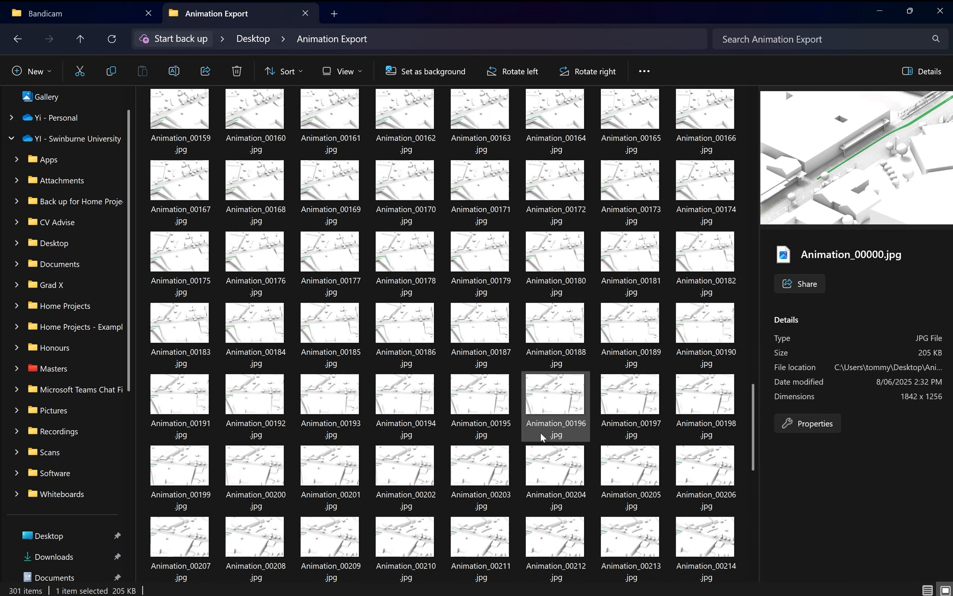
pyautogui.scroll(15, 526, 422)
# Step: Open Animation.html from the Animation Export folder in the browser and play the animation with Loop continuously enabled
pyautogui.click(194, 155)
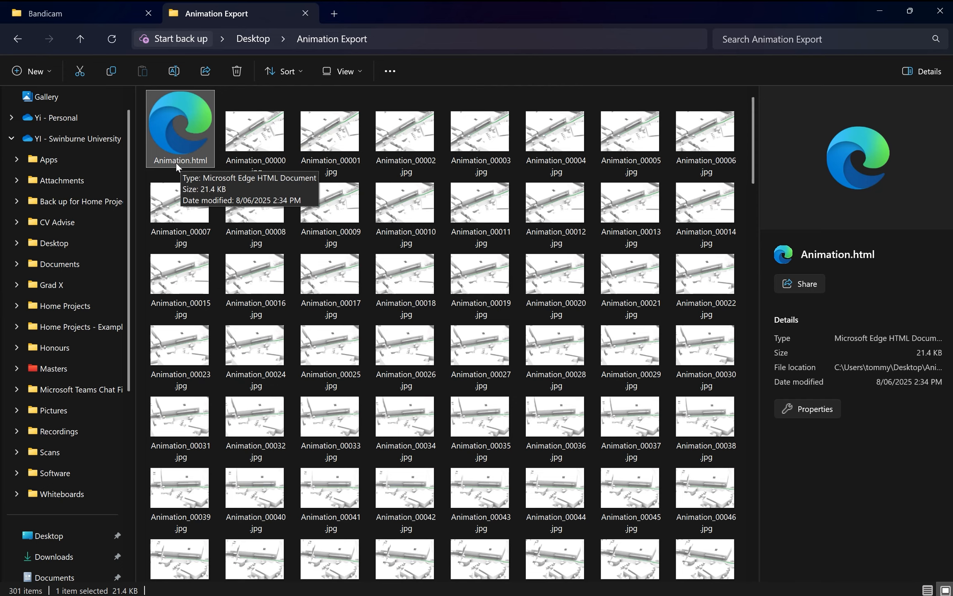
pyautogui.doubleClick(176, 161)
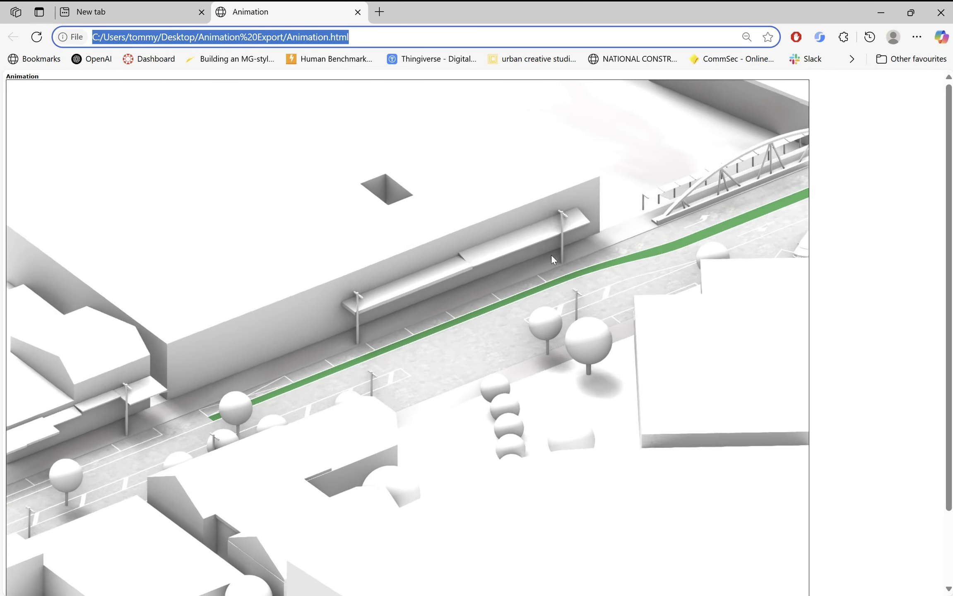
pyautogui.scroll(-2, 373, 373)
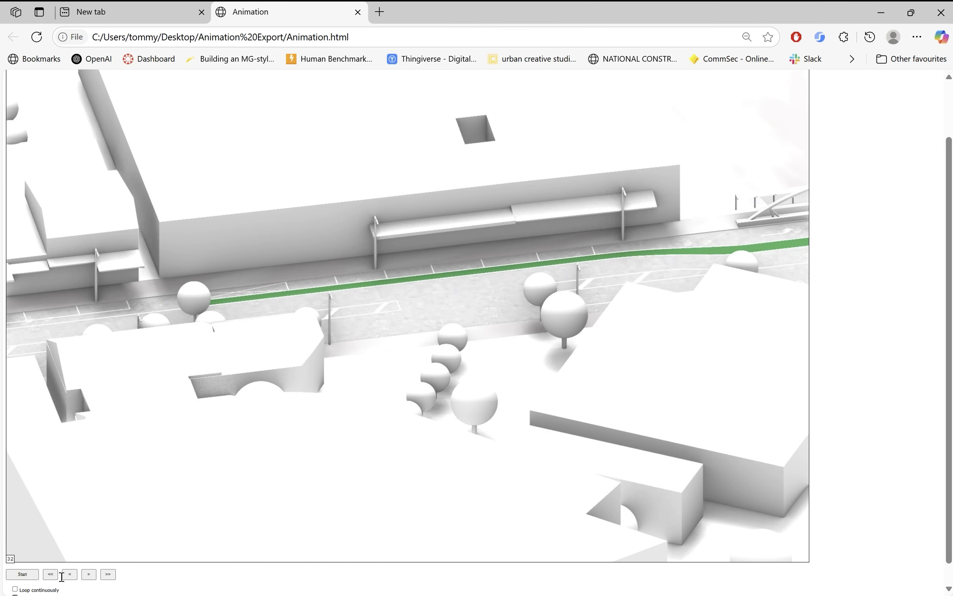
pyautogui.click(53, 575)
pyautogui.click(35, 577)
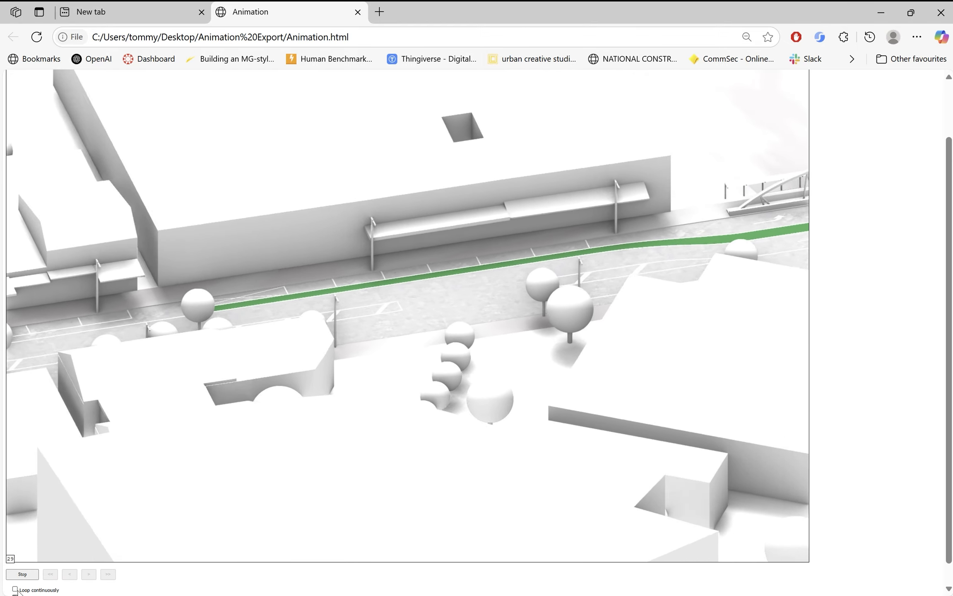
pyautogui.click(25, 588)
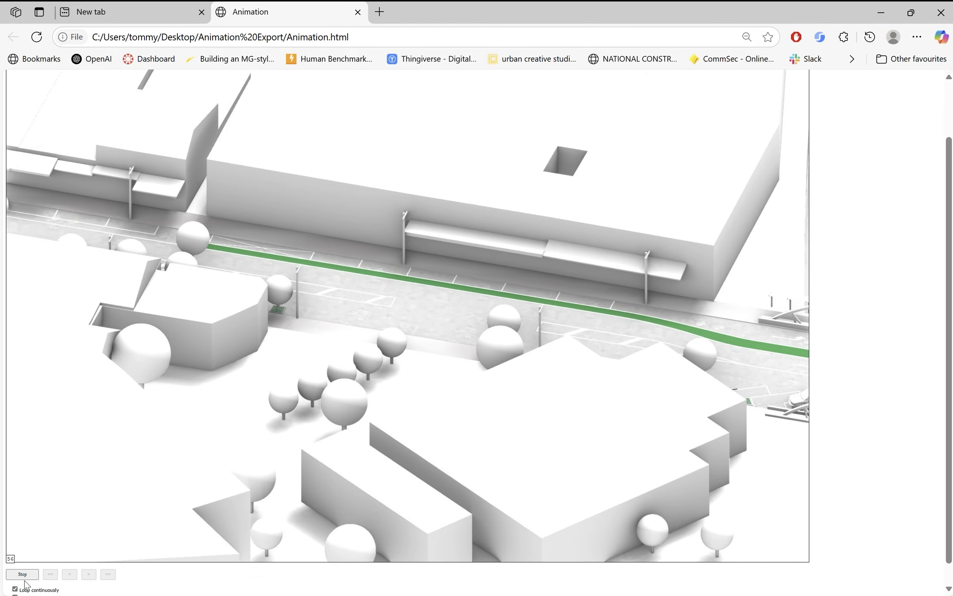